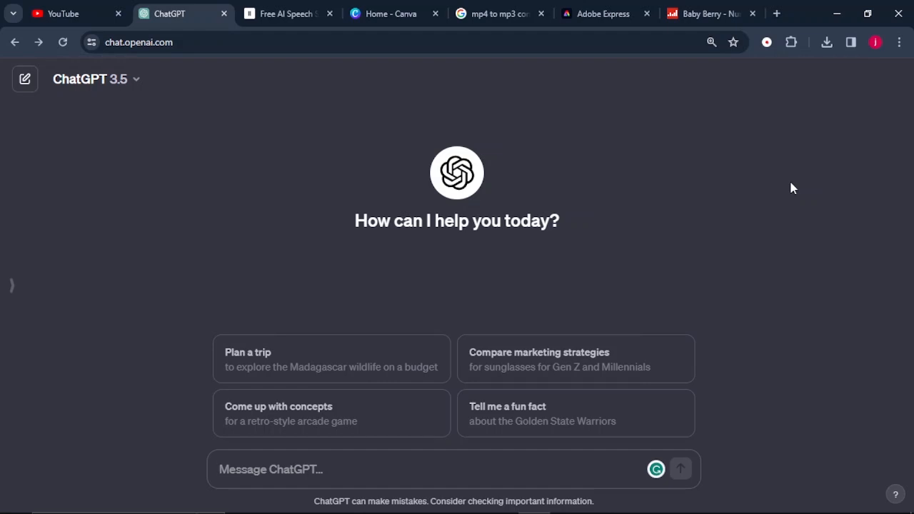
Submit a prompt for a funny 3-scene animation script about young female and male best friends, standing throughout, with environment descriptions, text-to-image prompts and dialog
text(write a funny animation script about two young female and male best friends, the script should only have the two characters. it should have 3 scenes and have the characters standing in all scenes. for each scene describe the environment followed by a prompt that can be used in a text-to-image generator, to generate the environment, followed by the dialog for characters)
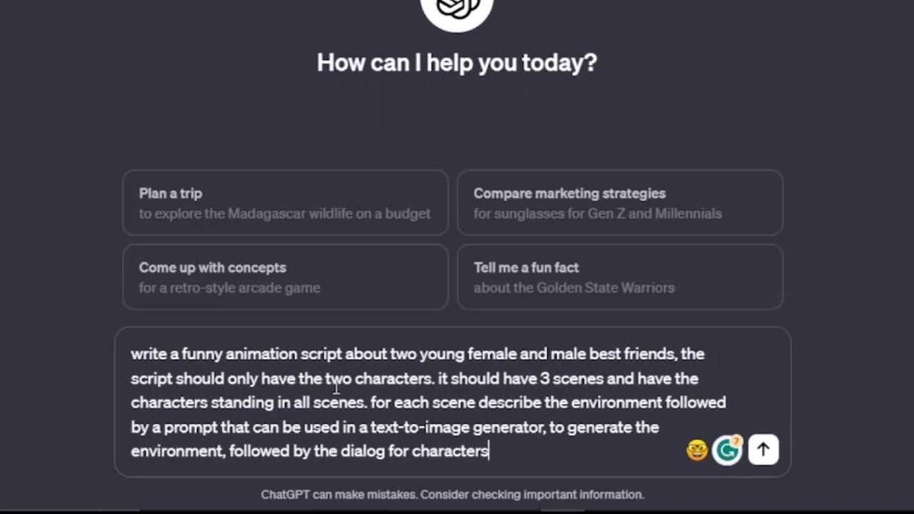
drag(326, 379, 439, 386)
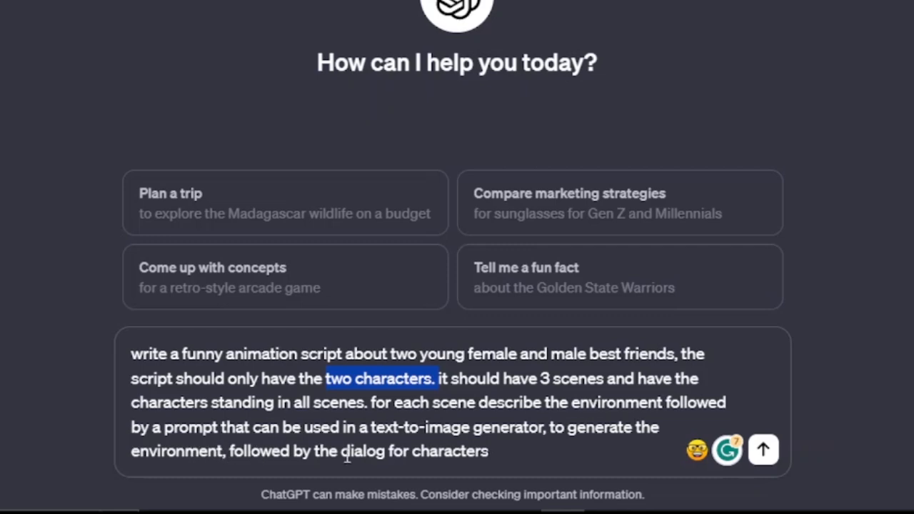
click(497, 450)
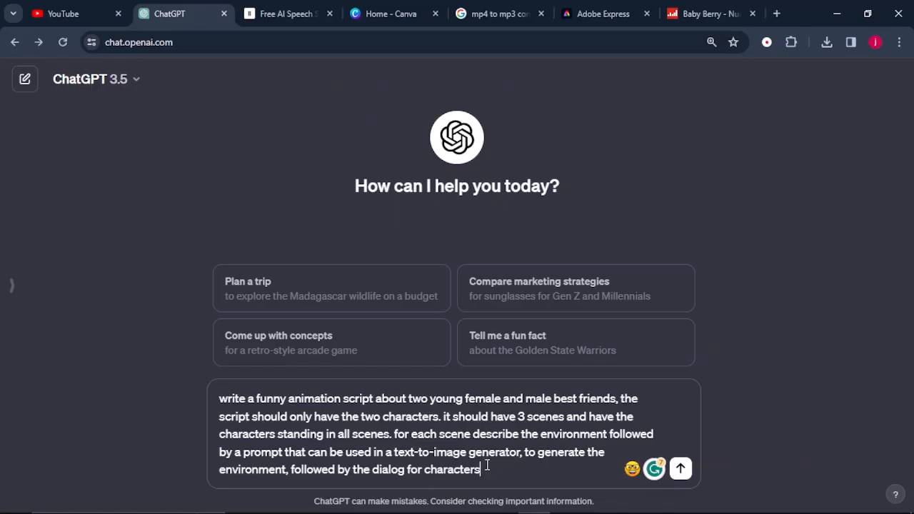
key(Return)
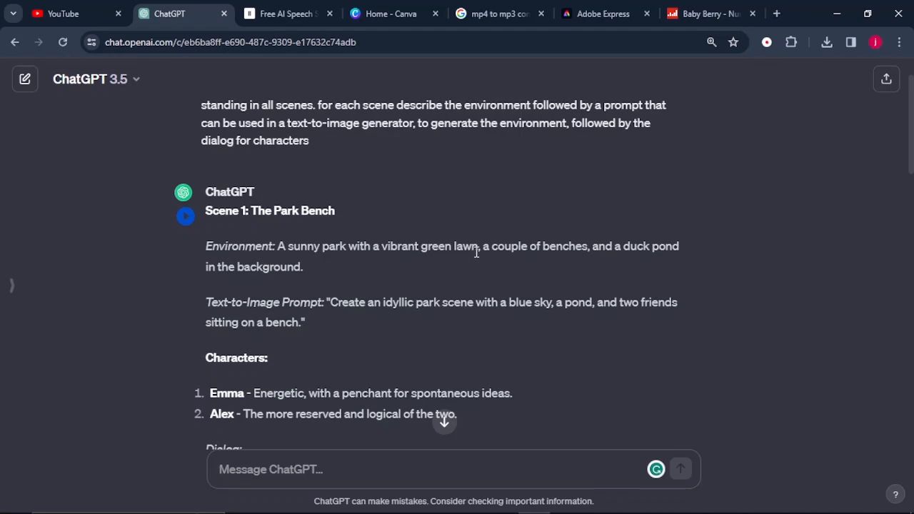
Read through the generated script's scene environments, text-to-image prompts, characters and dialog for the first two scenes
scroll(267, 362, down, 1)
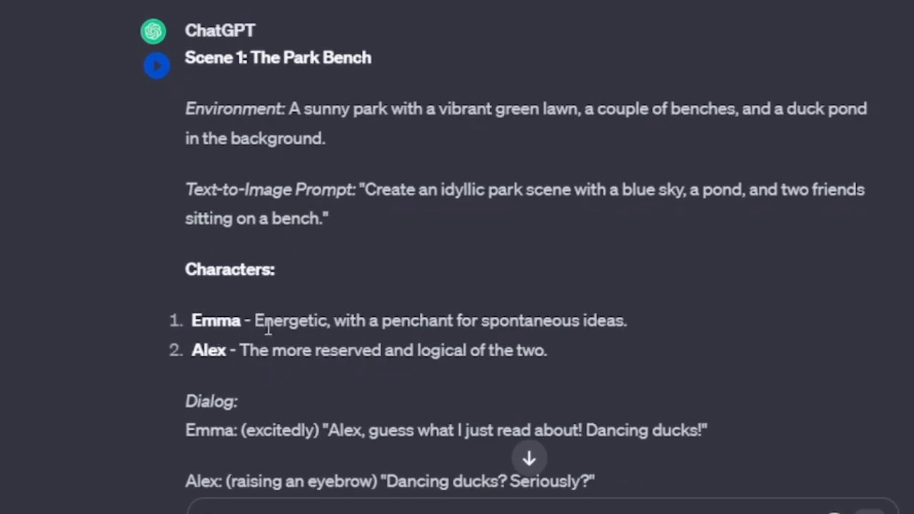
scroll(218, 360, down, 2)
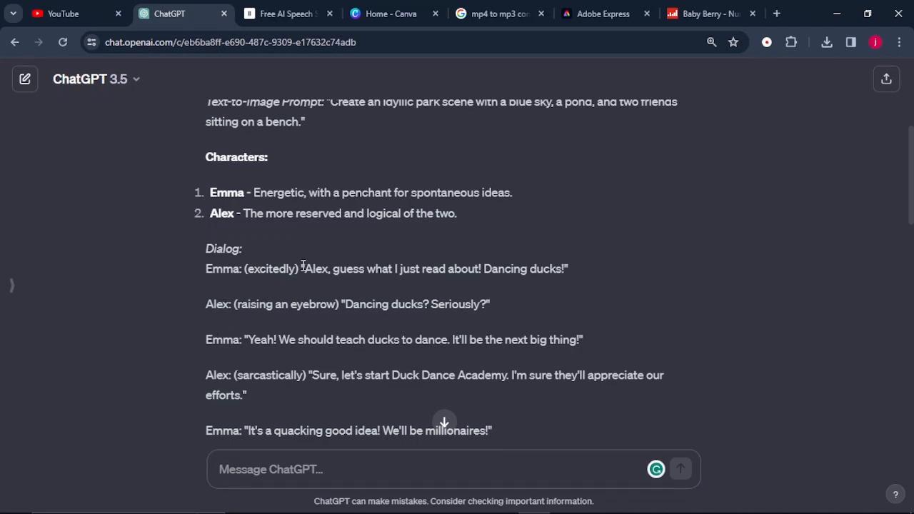
scroll(303, 266, down, 2)
scroll(307, 278, up, 2)
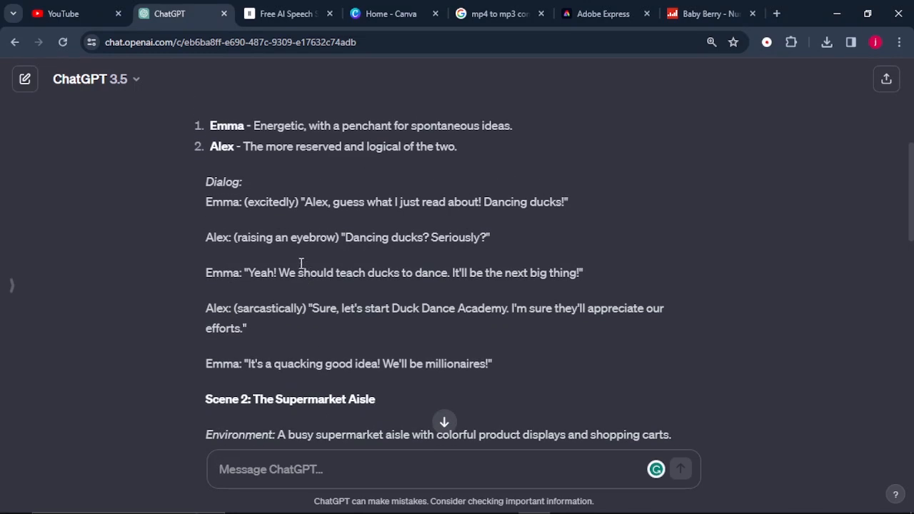
scroll(293, 257, up, 1)
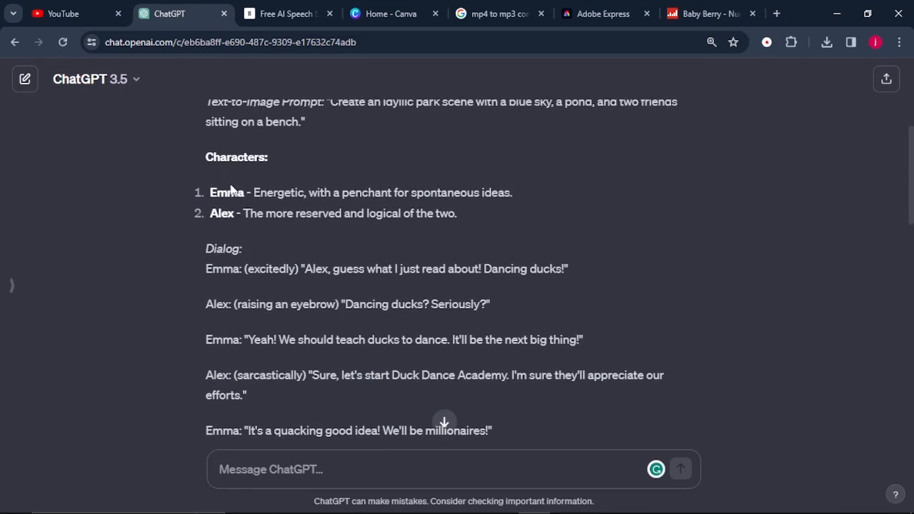
scroll(236, 293, down, 2)
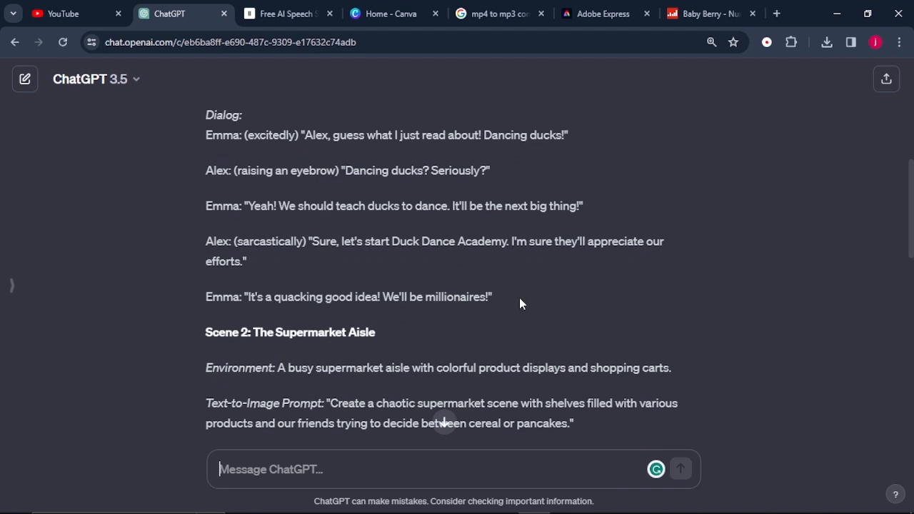
scroll(204, 179, up, 1)
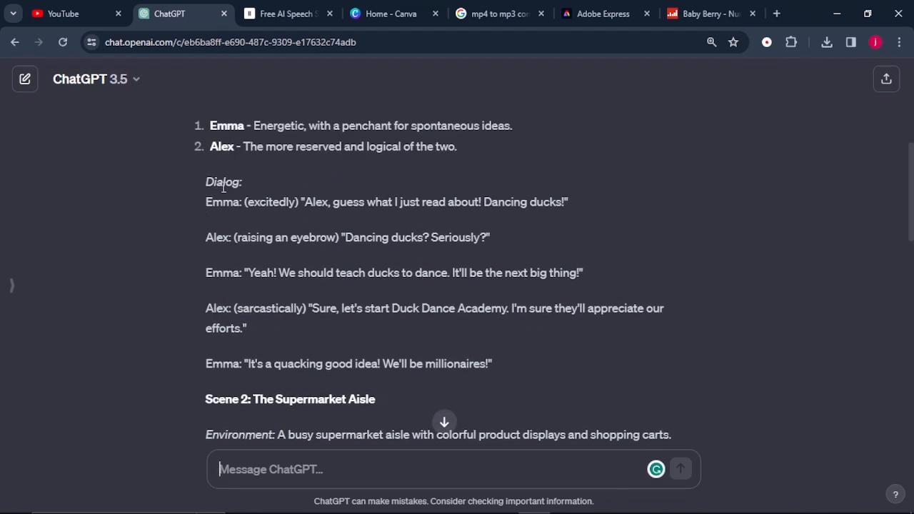
scroll(309, 347, up, 3)
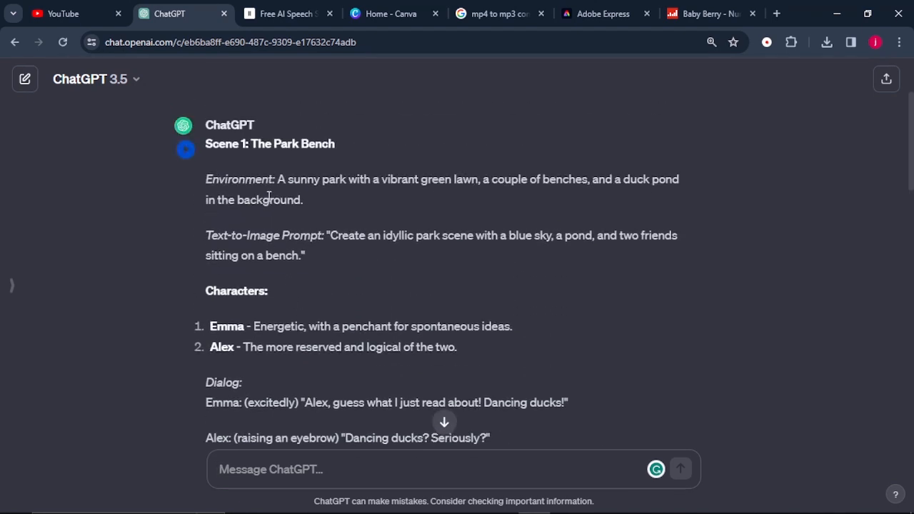
scroll(373, 277, down, 6)
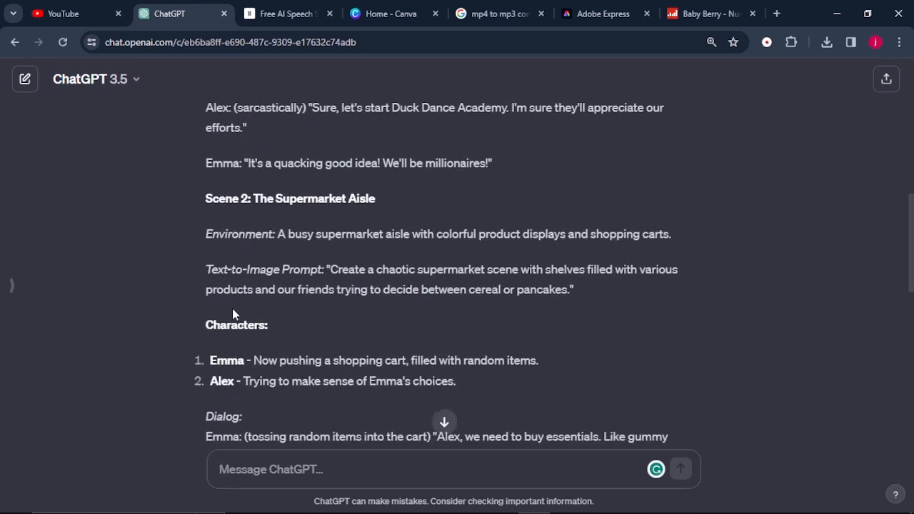
scroll(233, 320, down, 1)
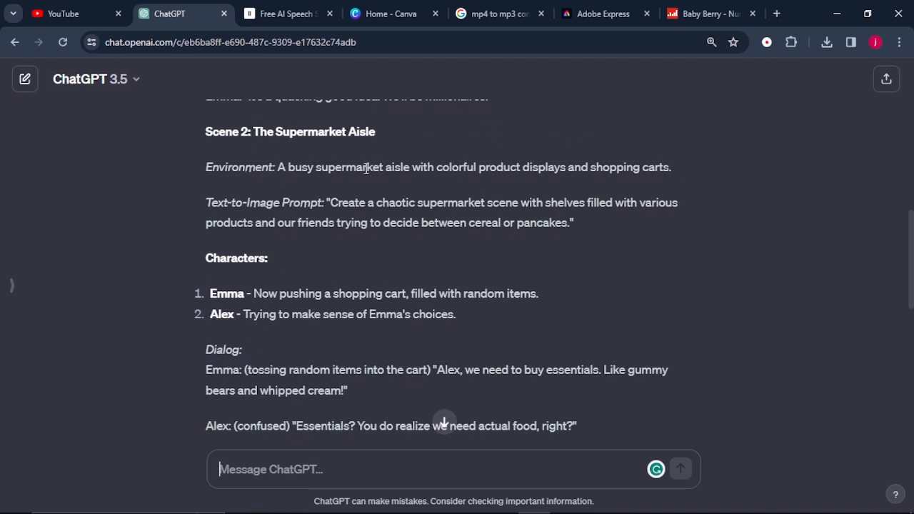
scroll(373, 321, up, 7)
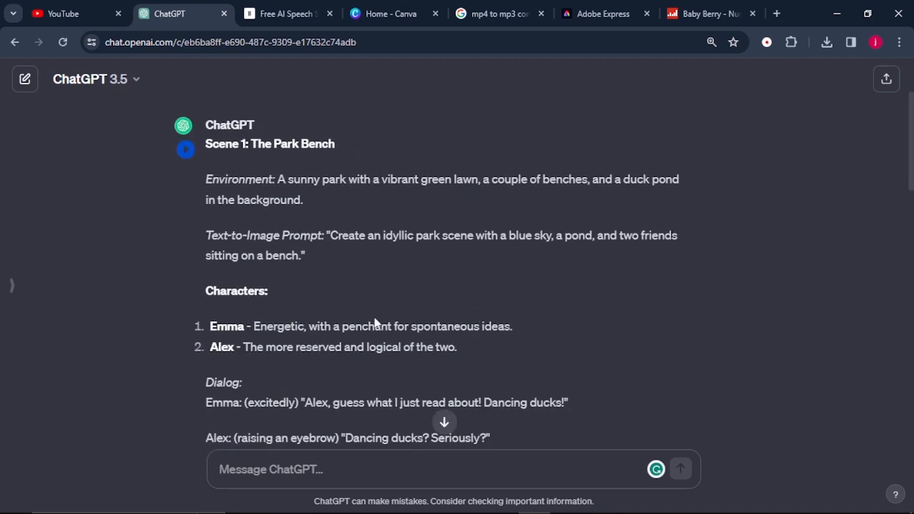
scroll(375, 323, up, 2)
Switch to ElevenLabs Speech Synthesis, select the Text to Speech task and choose the Freya voice
click(273, 15)
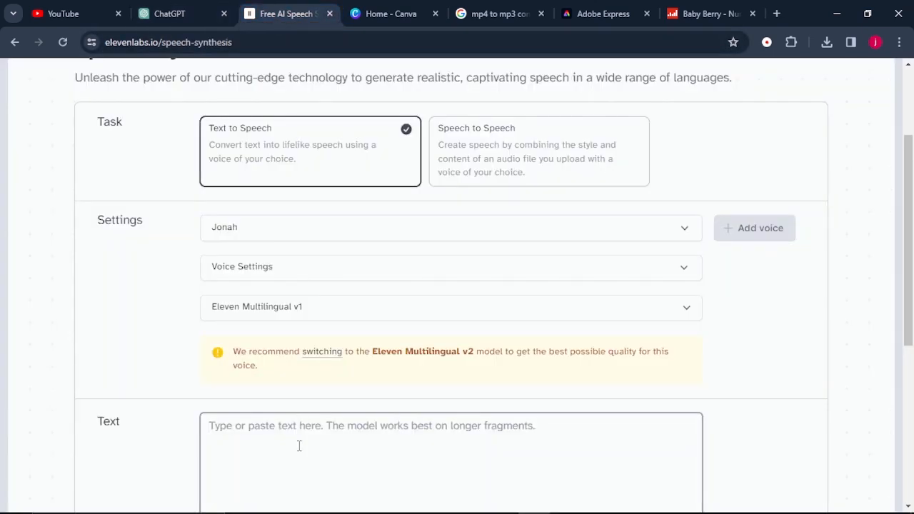
click(304, 146)
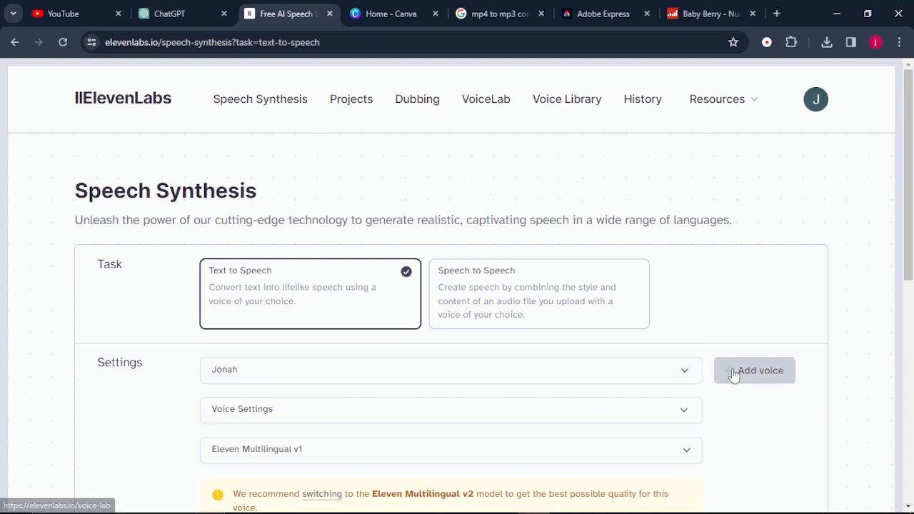
click(663, 377)
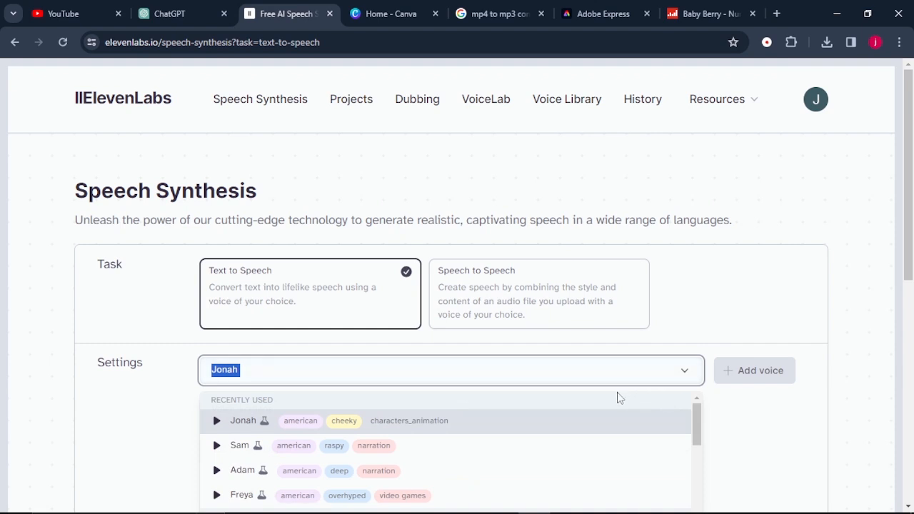
scroll(620, 398, down, 1)
scroll(620, 398, up, 2)
scroll(619, 398, down, 4)
scroll(695, 315, down, 4)
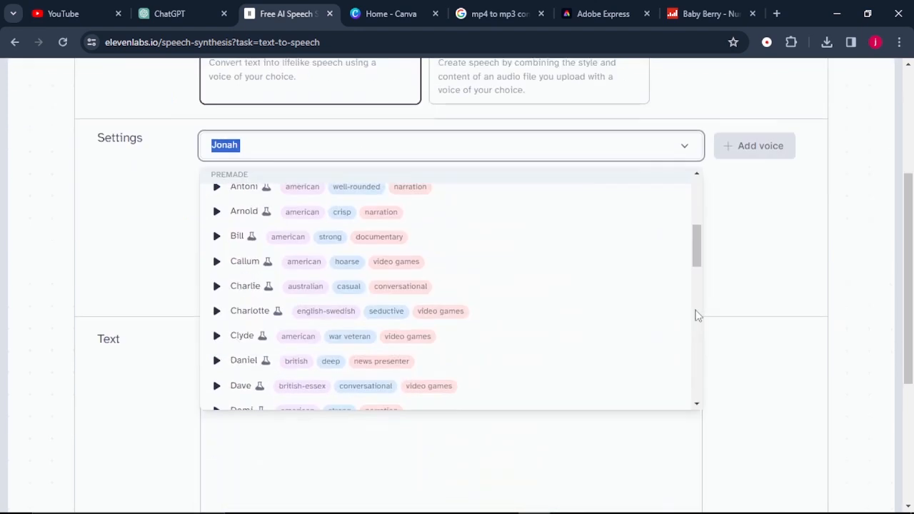
scroll(443, 265, up, 4)
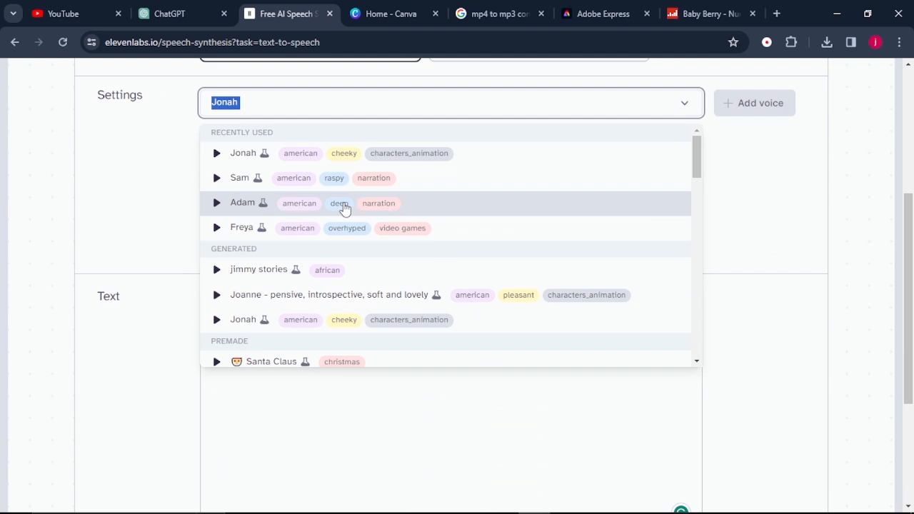
click(239, 232)
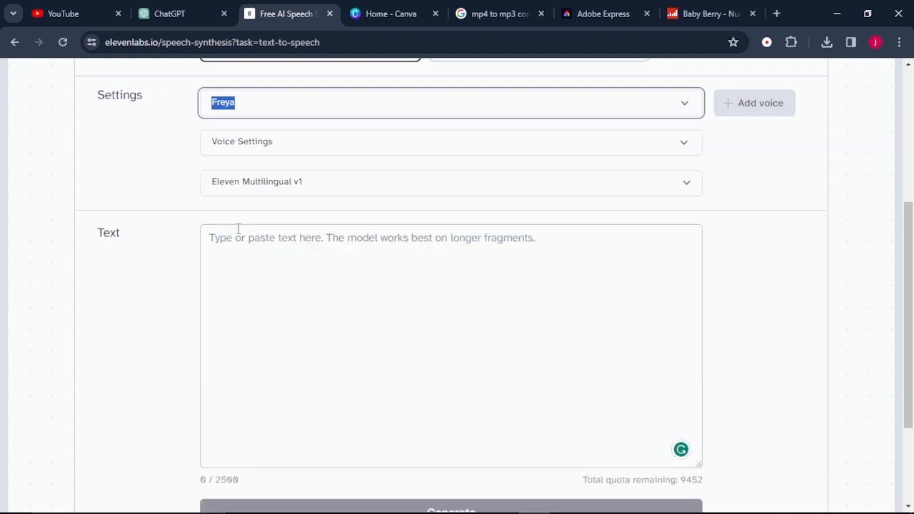
Copy Emma's first Scene 1 line from the ChatGPT script into the ElevenLabs text and add an exclamation mark after "Alex"
click(164, 14)
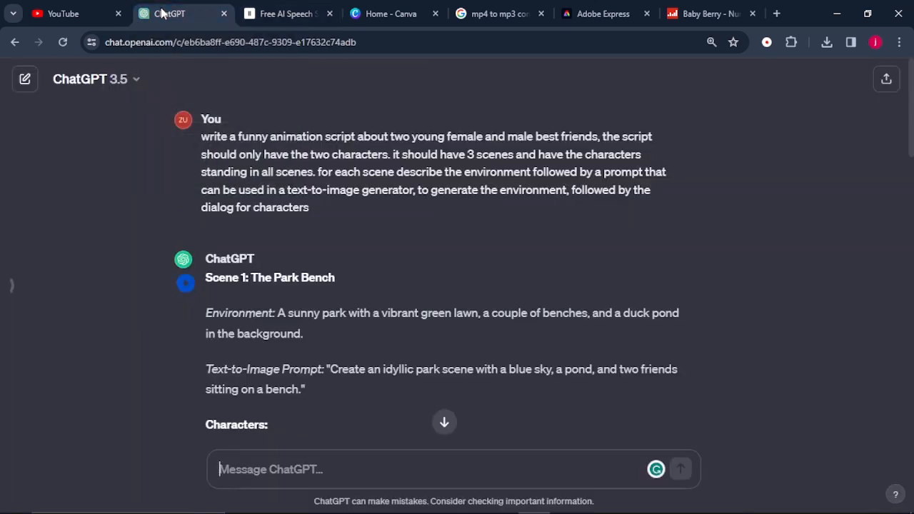
scroll(185, 145, down, 4)
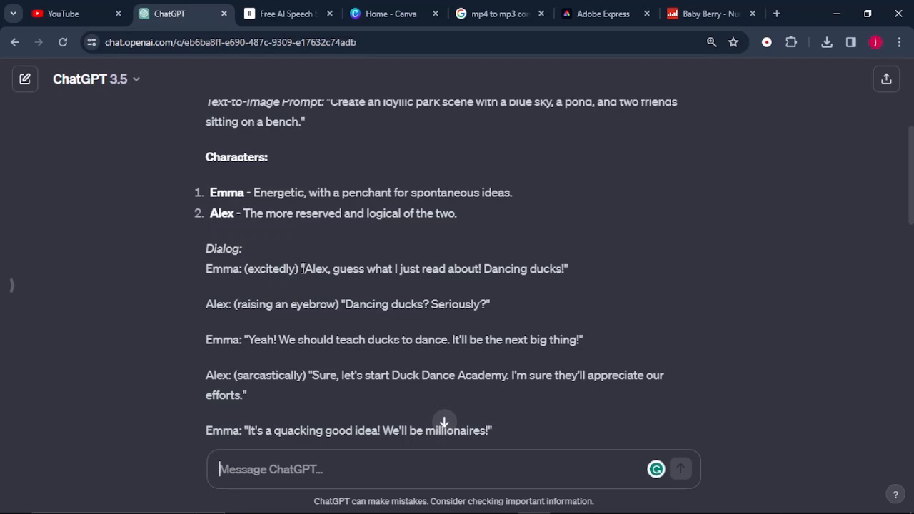
drag(304, 268, 649, 264)
key(ctrl+c)
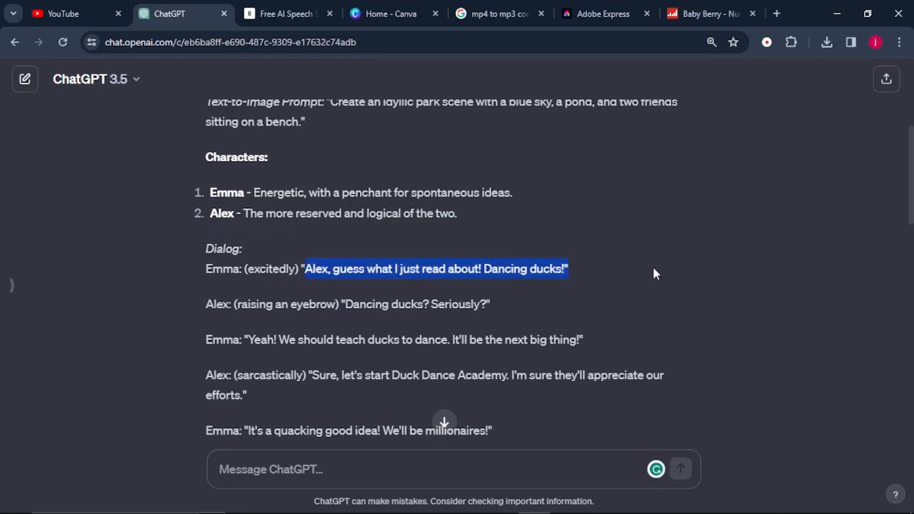
click(282, 15)
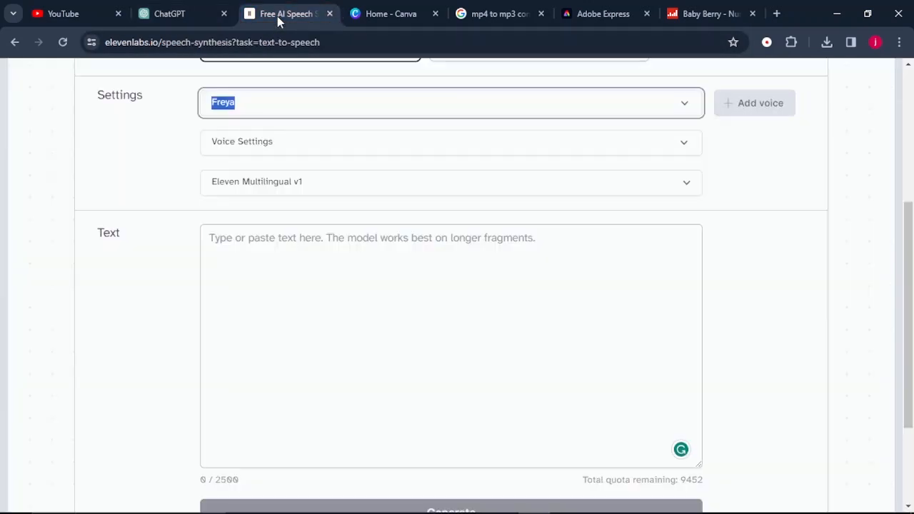
click(240, 245)
right_click(239, 246)
click(260, 376)
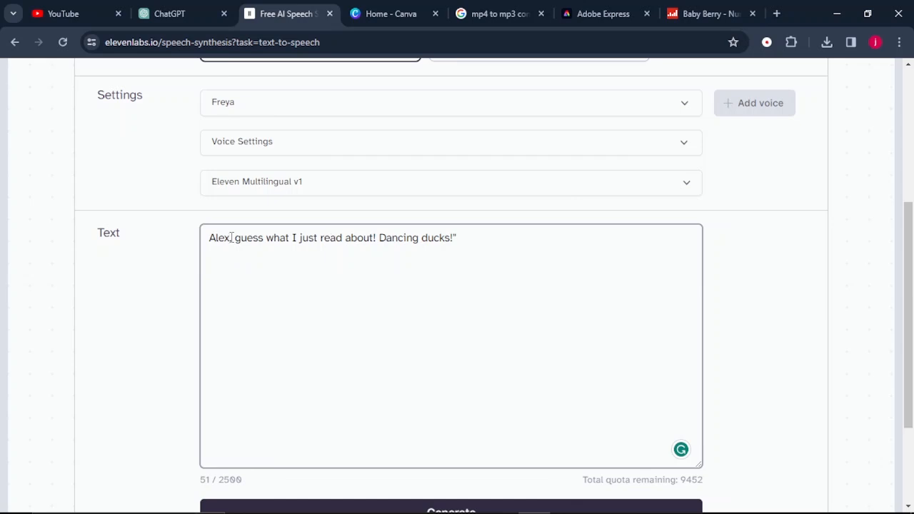
text(!)
Generate the speech for Emma's first line and download the audio
scroll(260, 292, down, 2)
click(382, 383)
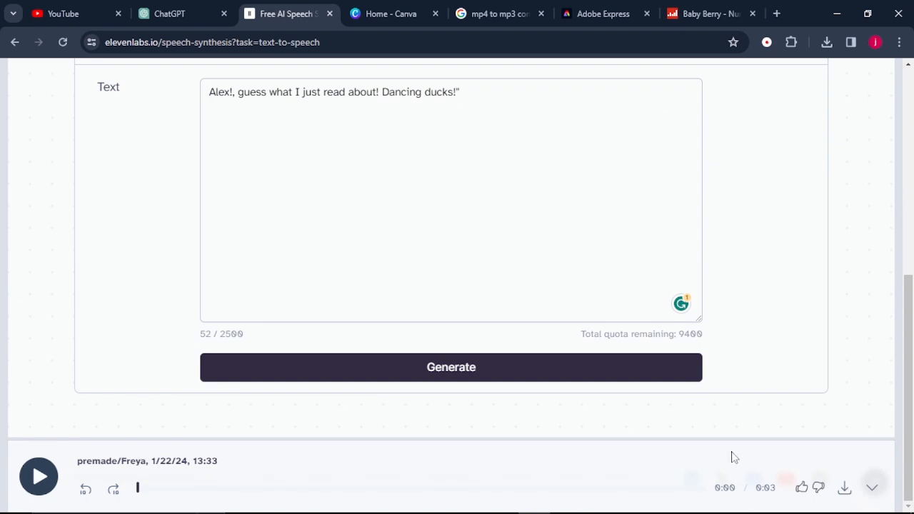
click(844, 490)
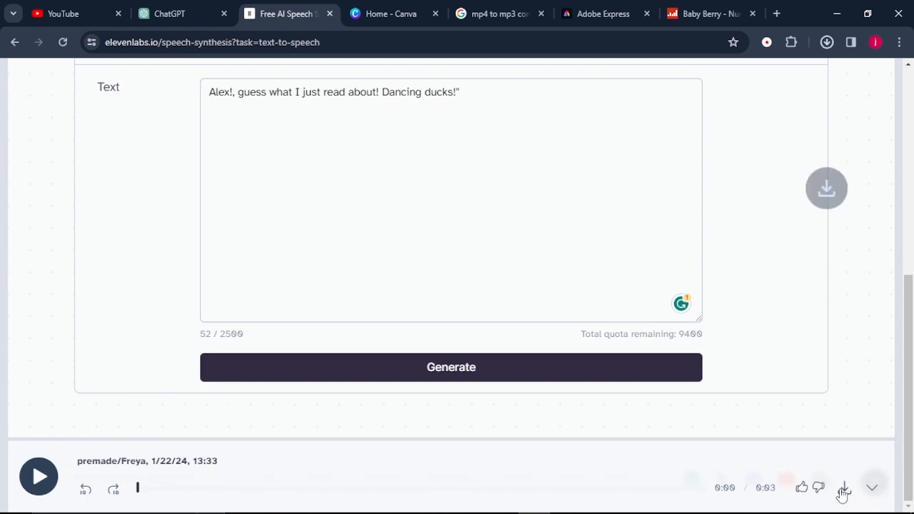
Replace the speech text with Emma's line "Yeah! We should teach ducks to dance. It'll be the next big thing!" from the script, and generate and download it
click(164, 15)
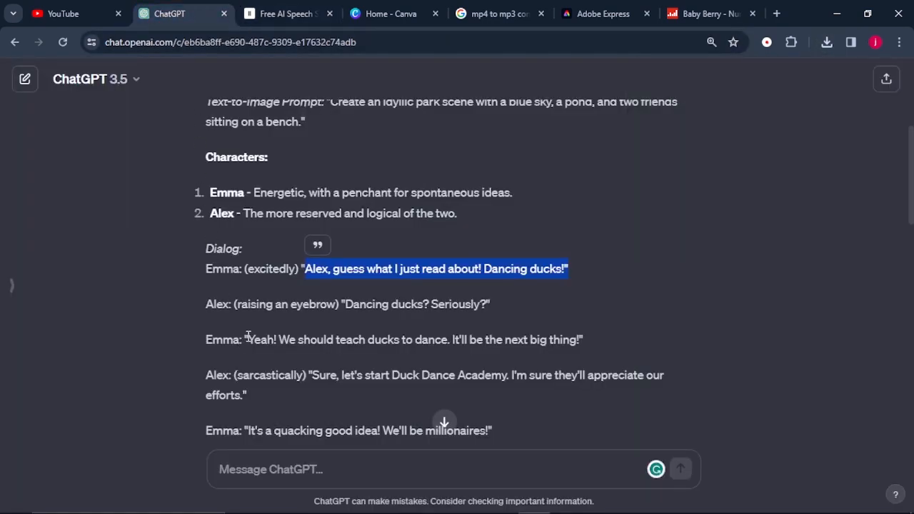
drag(248, 336, 584, 341)
key(ctrl+c)
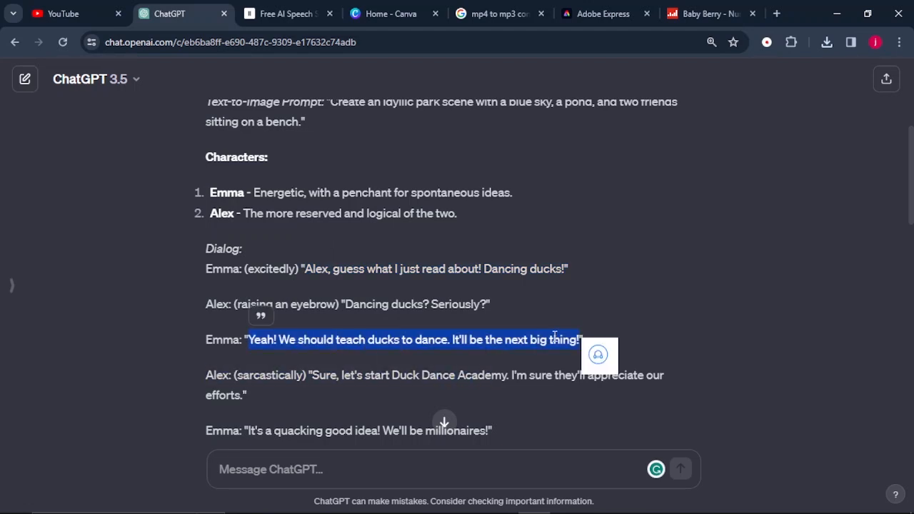
key(ctrl+a)
right_click(255, 92)
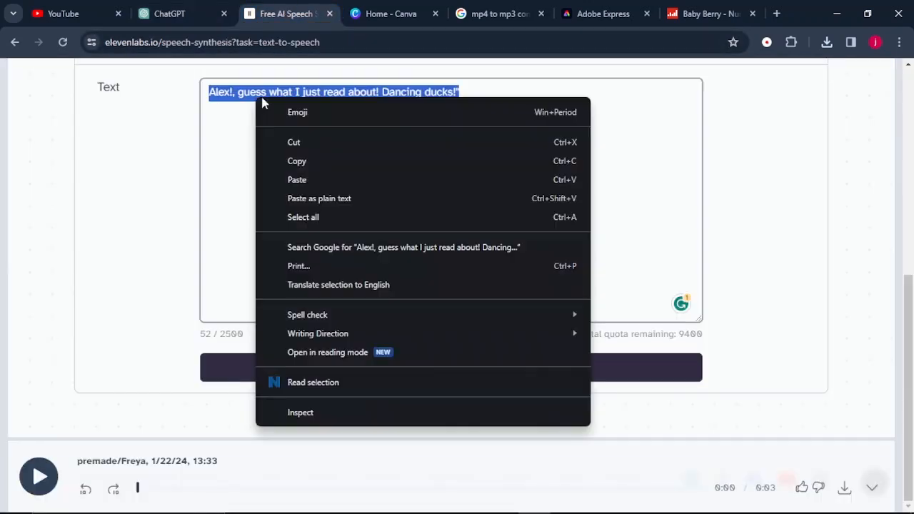
click(313, 182)
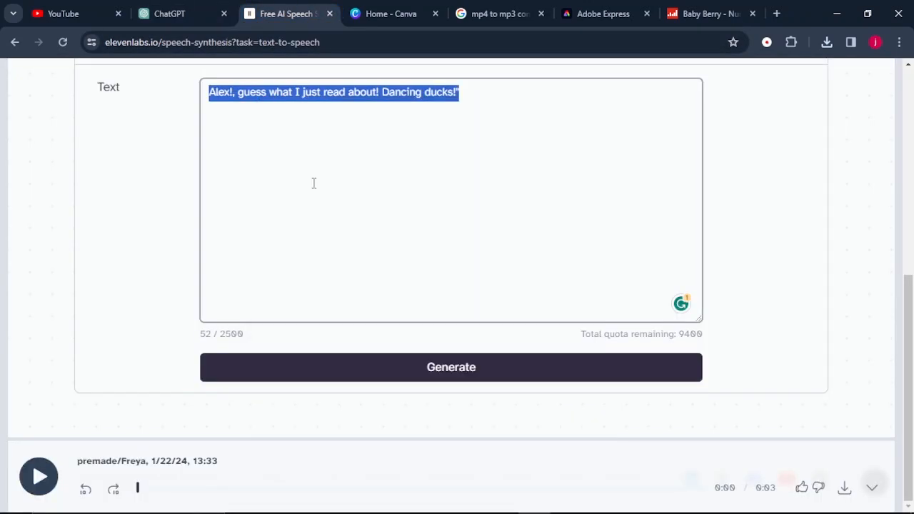
click(351, 380)
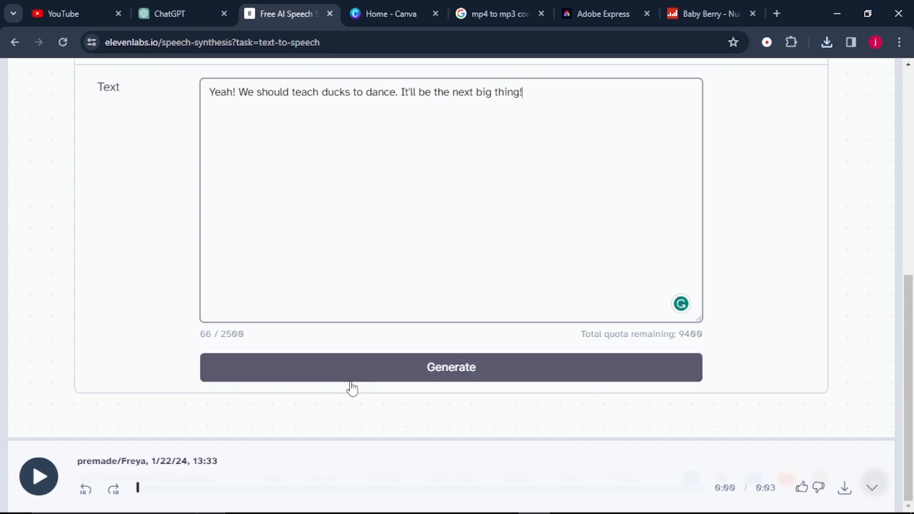
click(844, 488)
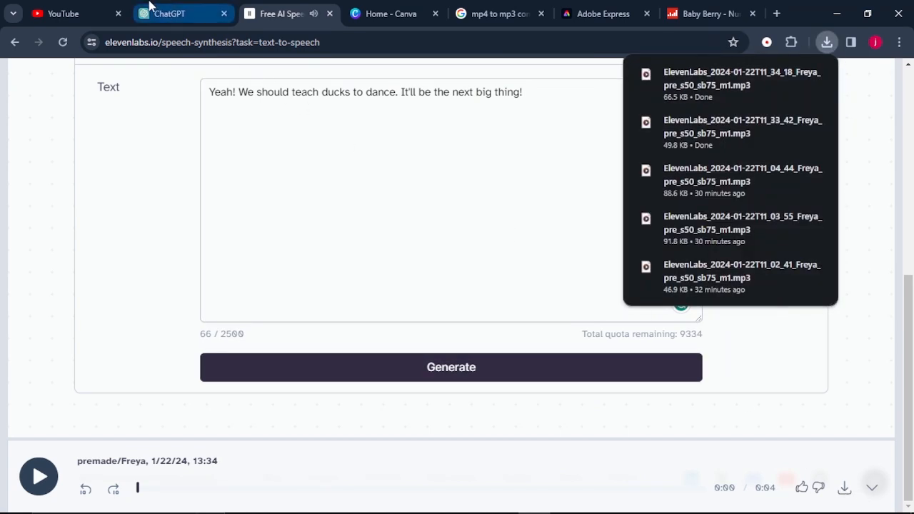
Replace the speech text with Emma's last Scene 1 line from the script, "It's a quacking good idea! We'll be millionaires!"
click(150, 7)
scroll(200, 253, down, 2)
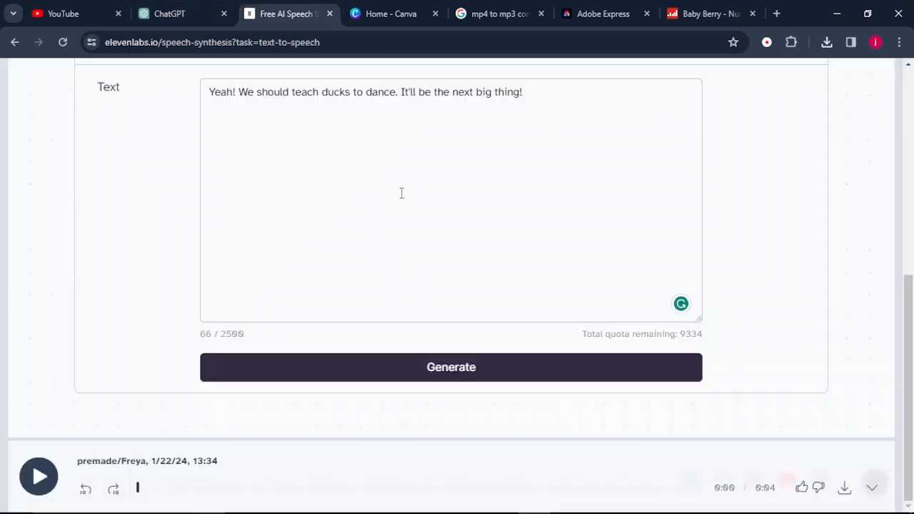
drag(536, 93, 195, 96)
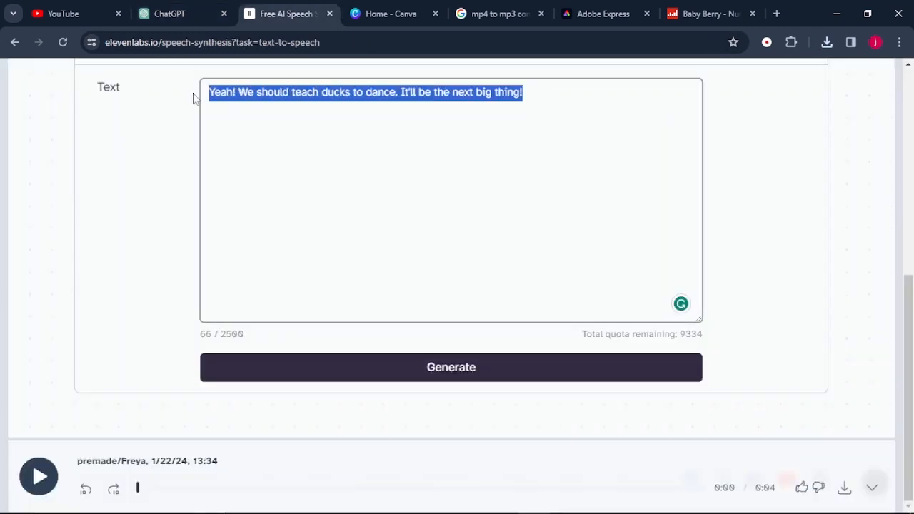
right_click(278, 90)
click(304, 169)
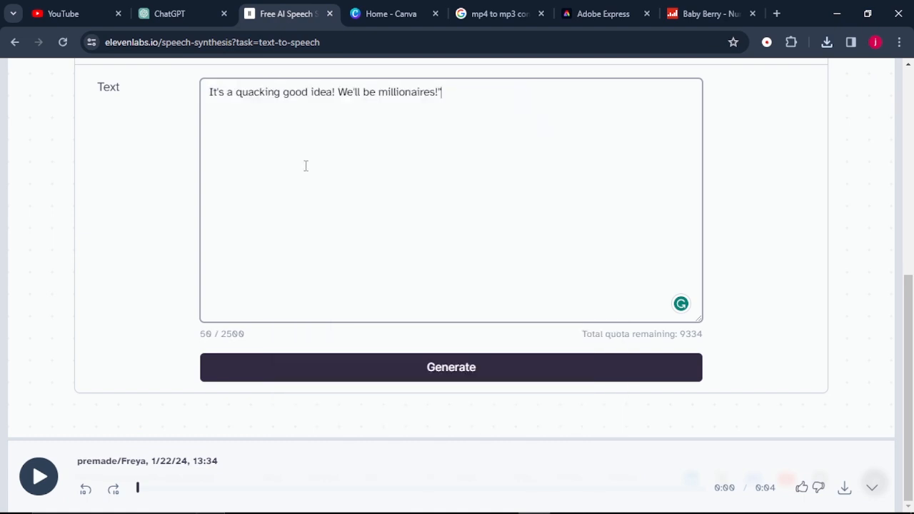
Generate the speech for Emma's last Scene 1 line, and copy Alex's line "Dancing ducks? Seriously?" from the ChatGPT script
click(343, 359)
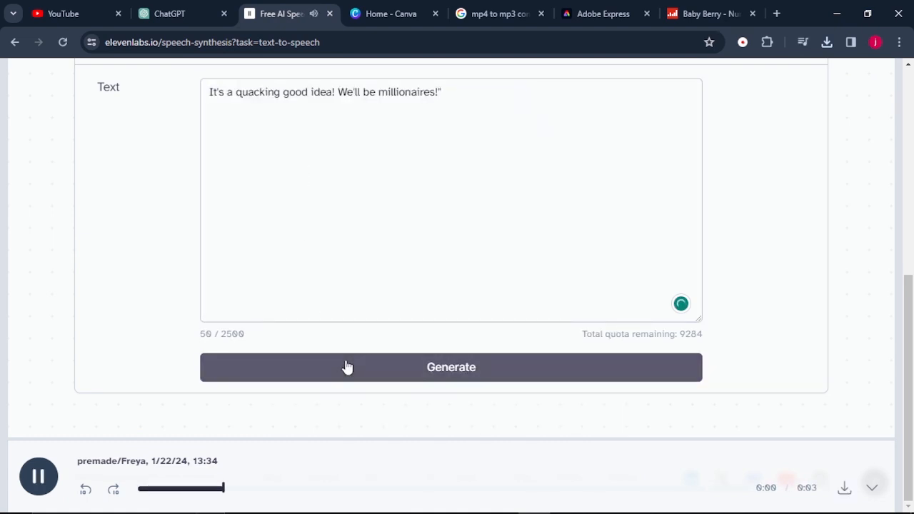
click(169, 14)
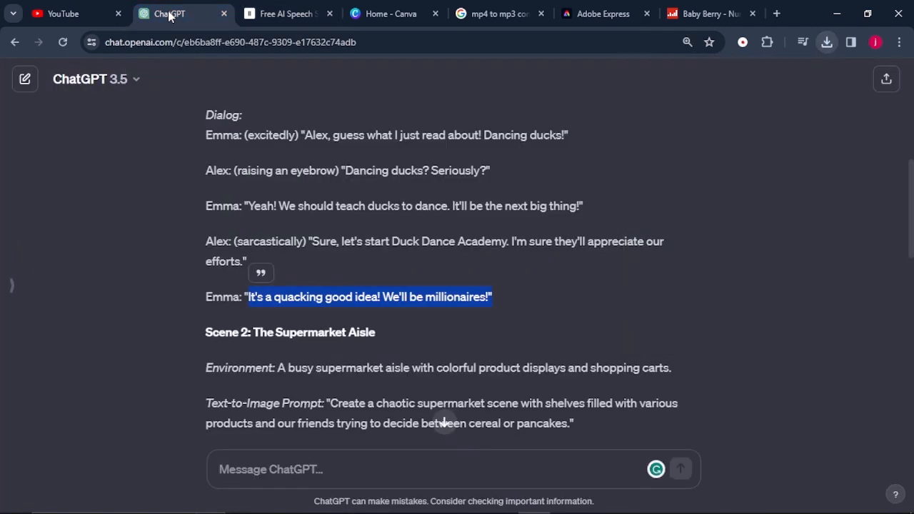
drag(342, 170, 486, 171)
right_click(408, 175)
click(433, 188)
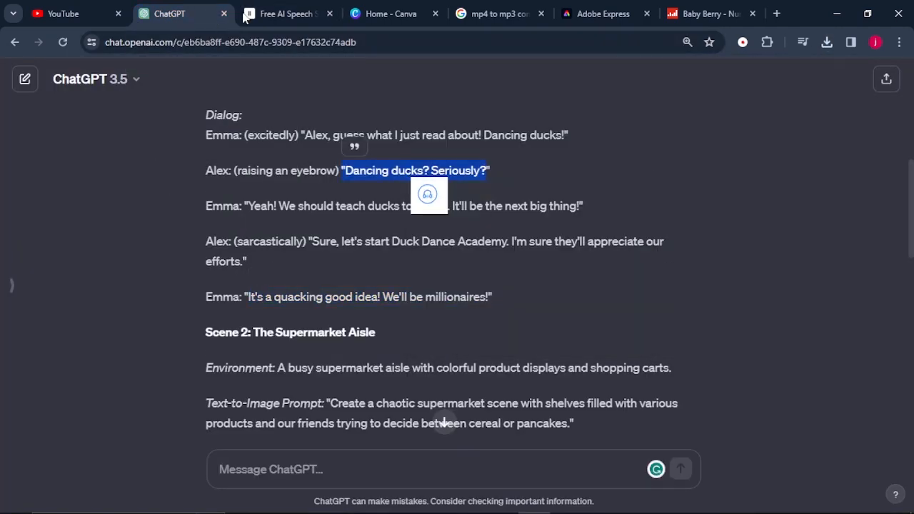
Replace the ElevenLabs speech text with Alex's line "Dancing ducks? Seriously?" and set the voice to Jonah
click(286, 14)
drag(486, 100, 207, 63)
right_click(219, 351)
click(234, 114)
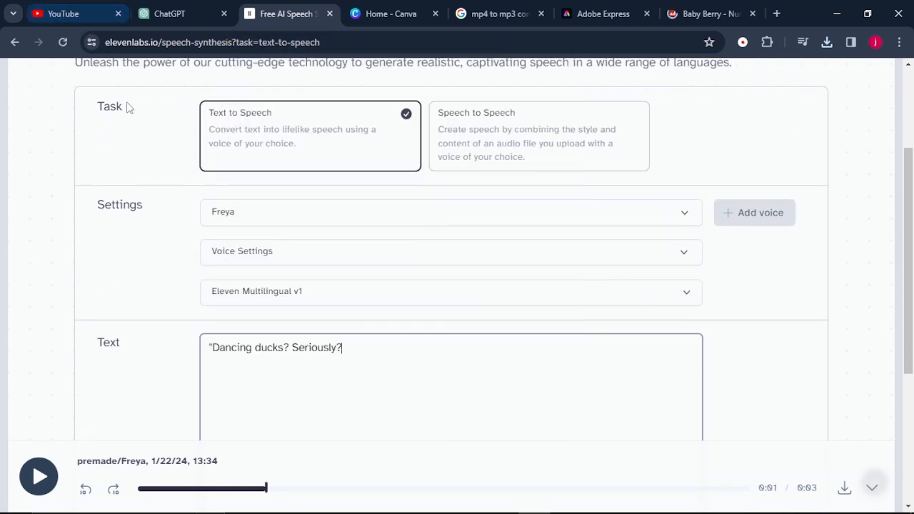
click(286, 225)
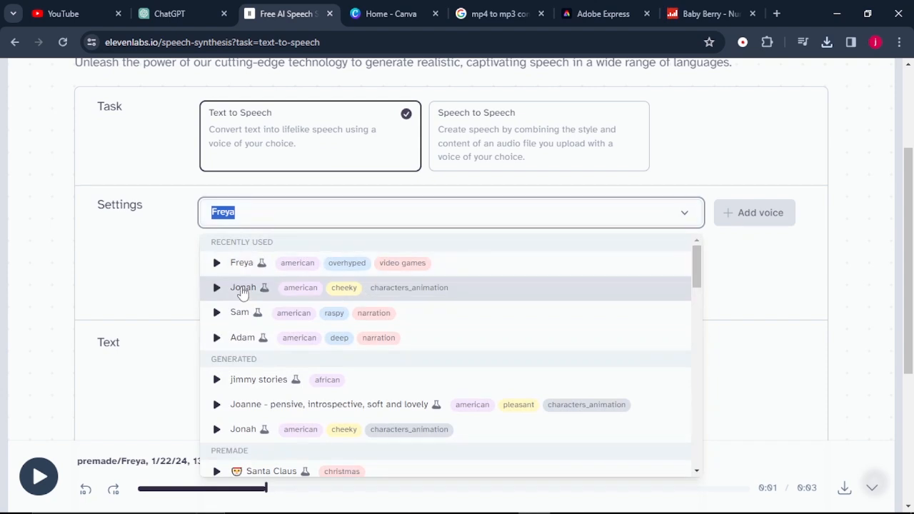
click(242, 291)
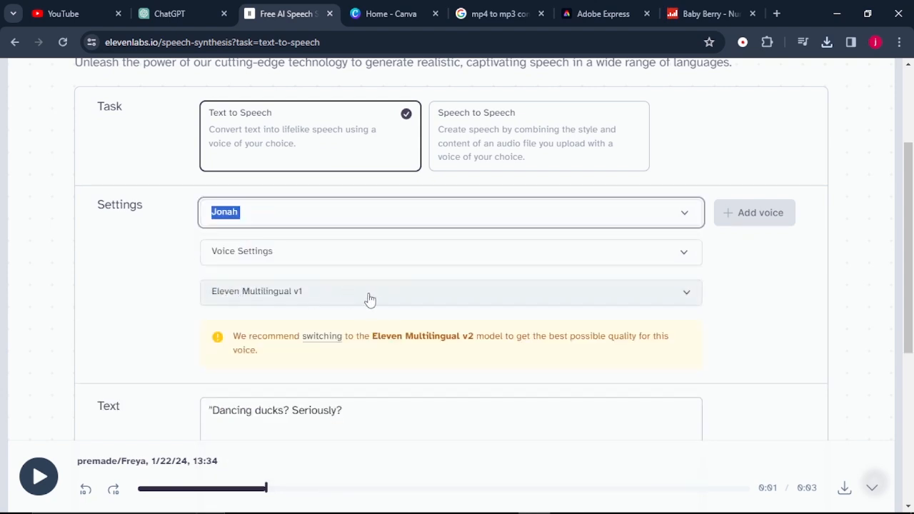
Browse the Characters & Animation voices in the ElevenLabs Voice Library and return to Speech Synthesis
scroll(371, 296, up, 3)
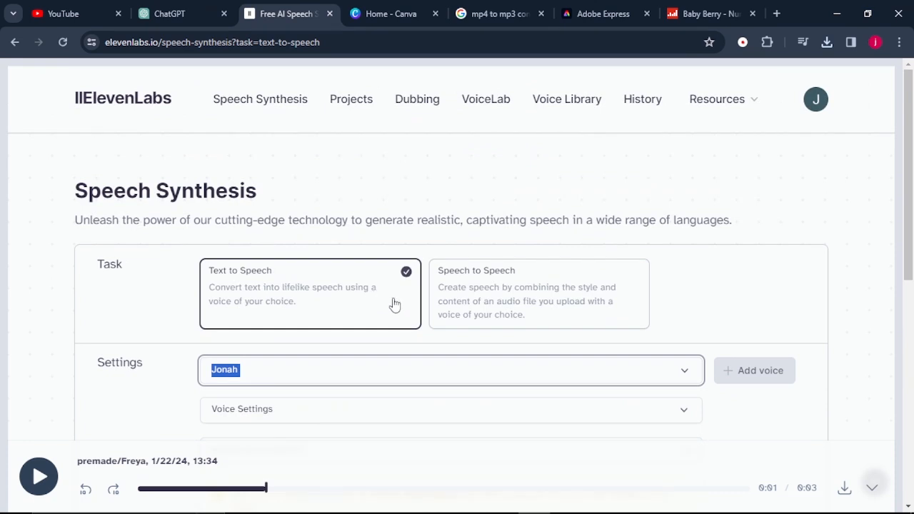
click(428, 384)
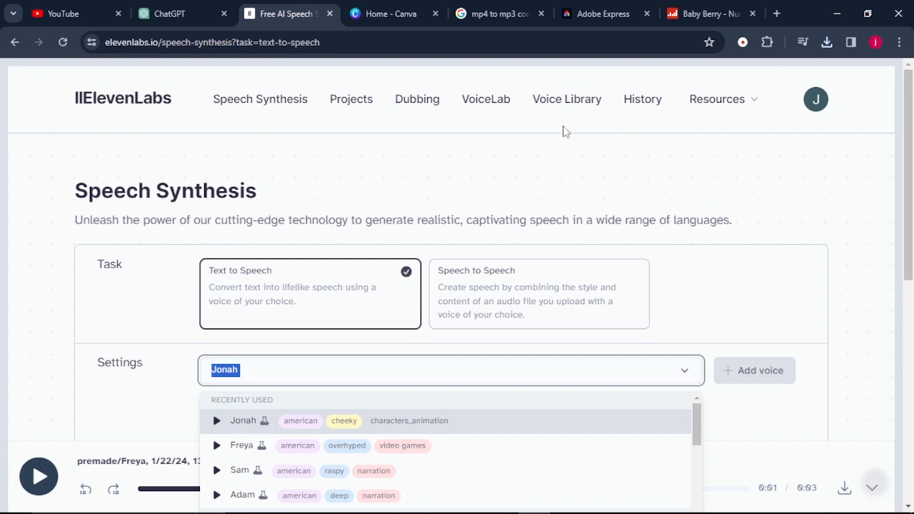
click(567, 102)
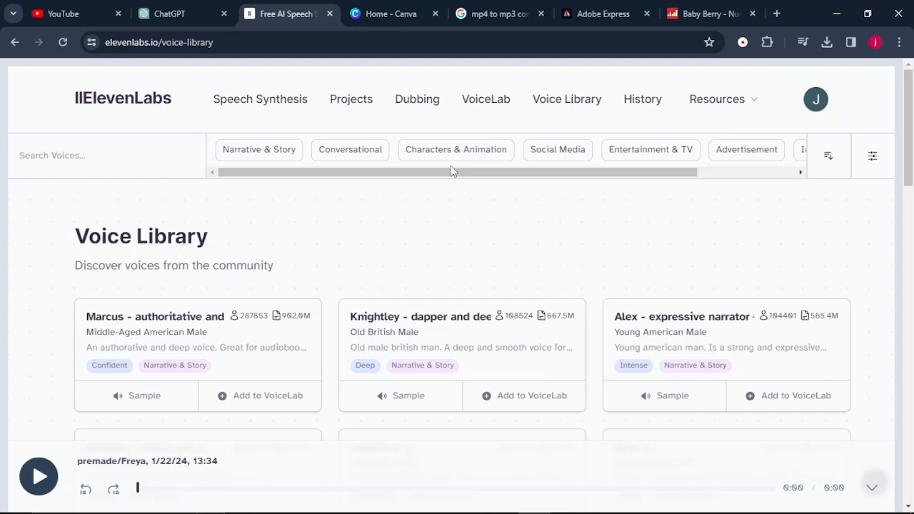
click(471, 150)
scroll(255, 384, down, 2)
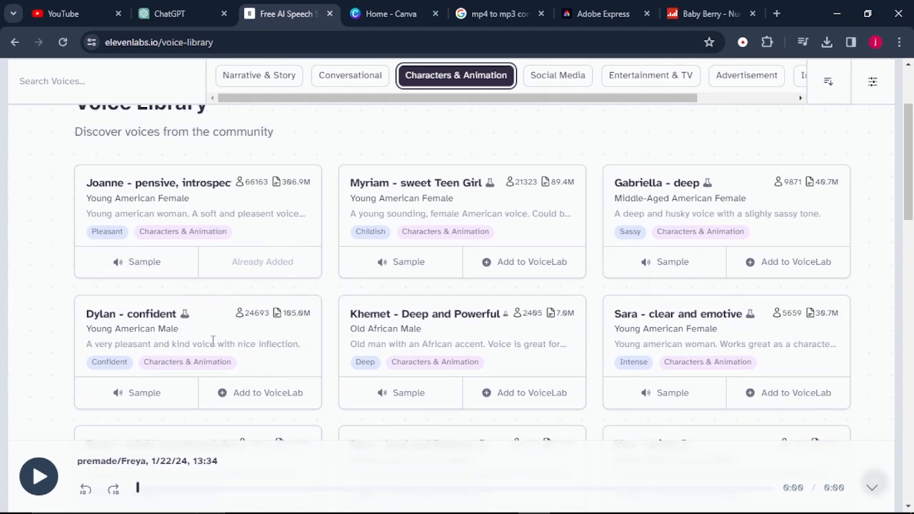
scroll(622, 312, down, 12)
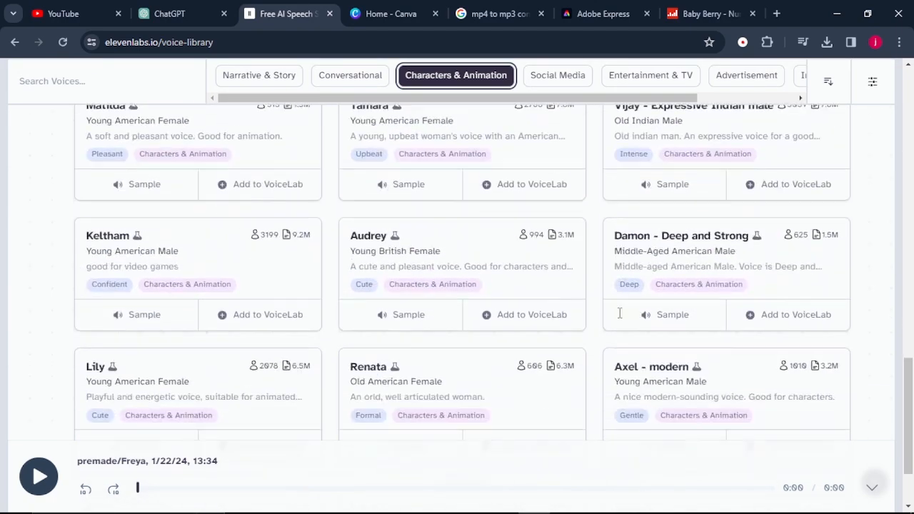
scroll(621, 319, down, 7)
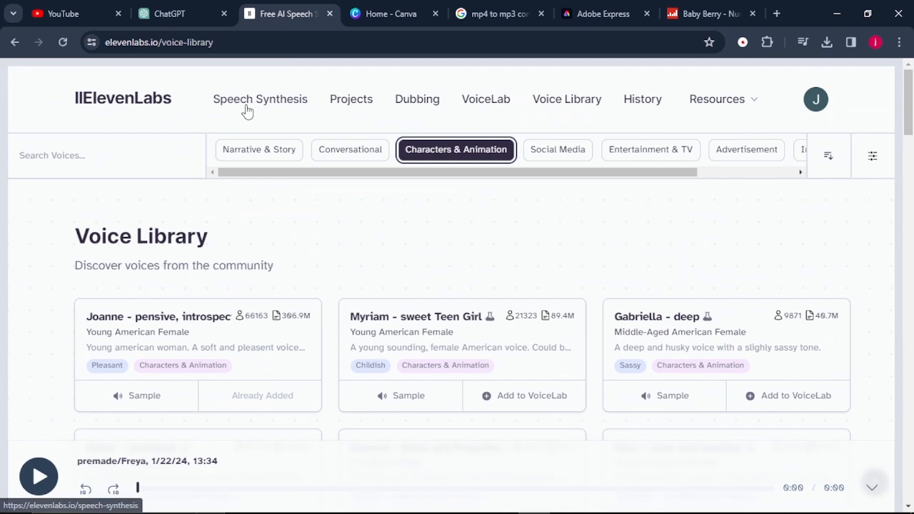
click(247, 108)
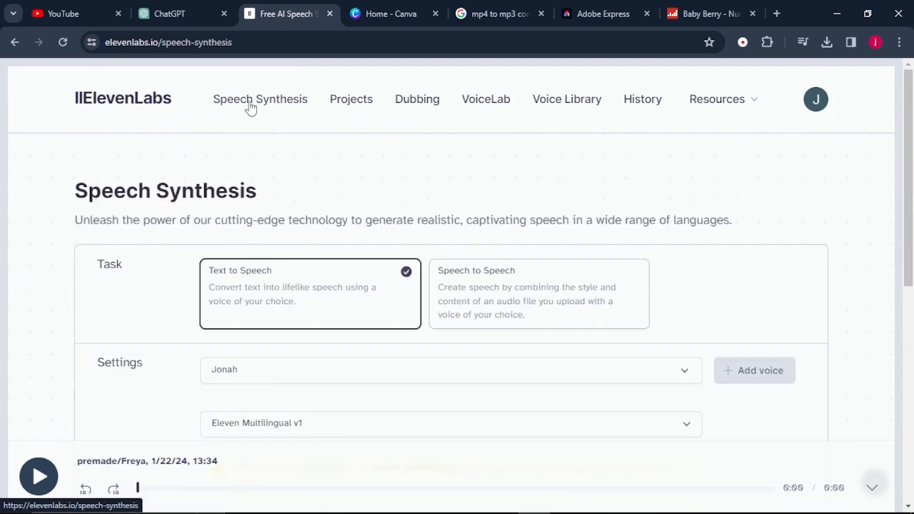
Remove the opening quotation mark from Alex's line "Dancing ducks? Seriously?", and generate and download its audio
scroll(336, 260, down, 3)
scroll(263, 269, down, 2)
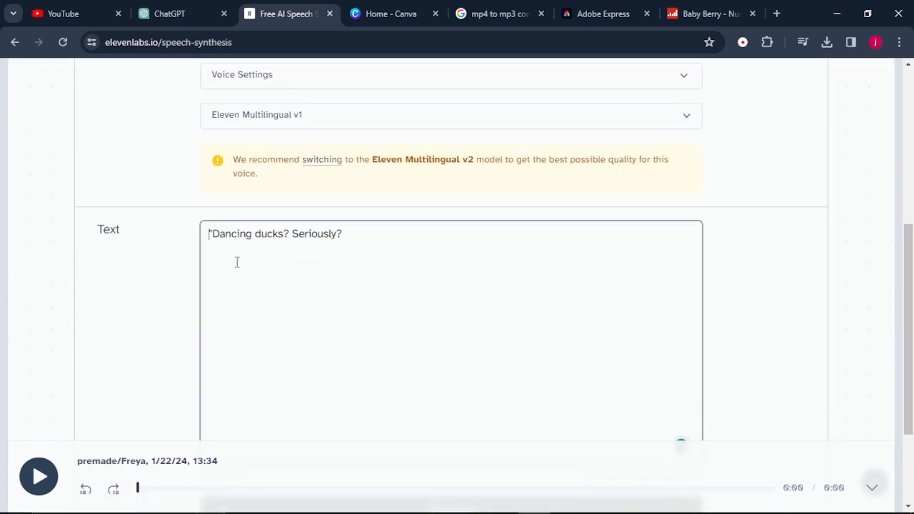
click(213, 234)
key(BackSpace)
scroll(214, 234, down, 2)
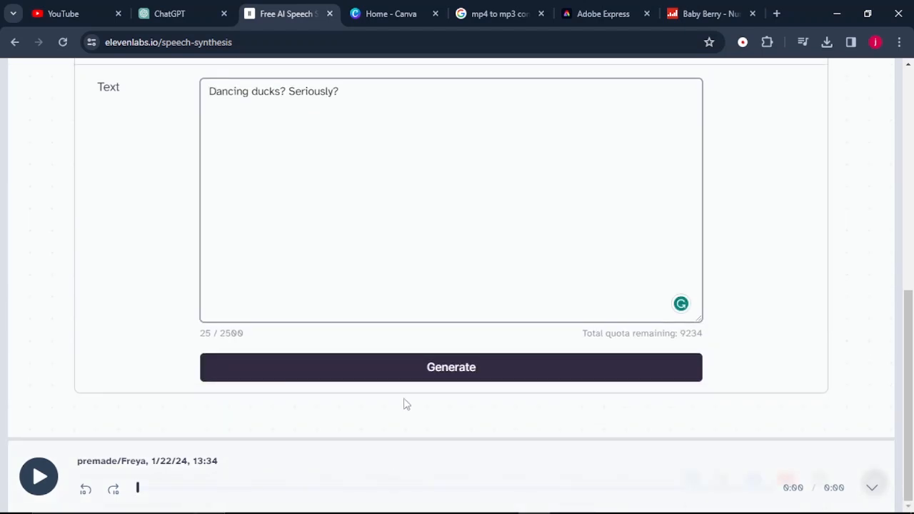
click(429, 380)
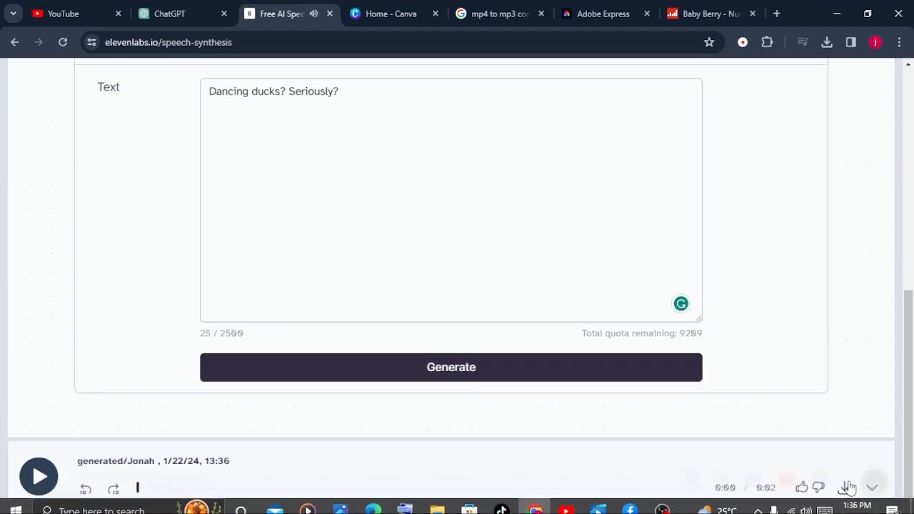
click(845, 488)
mouse_move(181, 14)
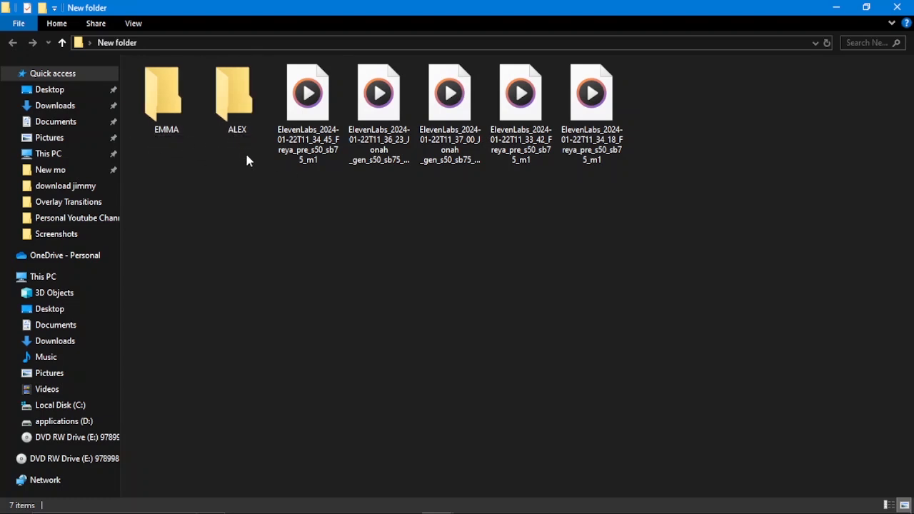
Sort the downloaded ElevenLabs audio files into the EMMA and ALEX folders by character
click(275, 134)
drag(255, 136, 433, 137)
drag(379, 107, 166, 121)
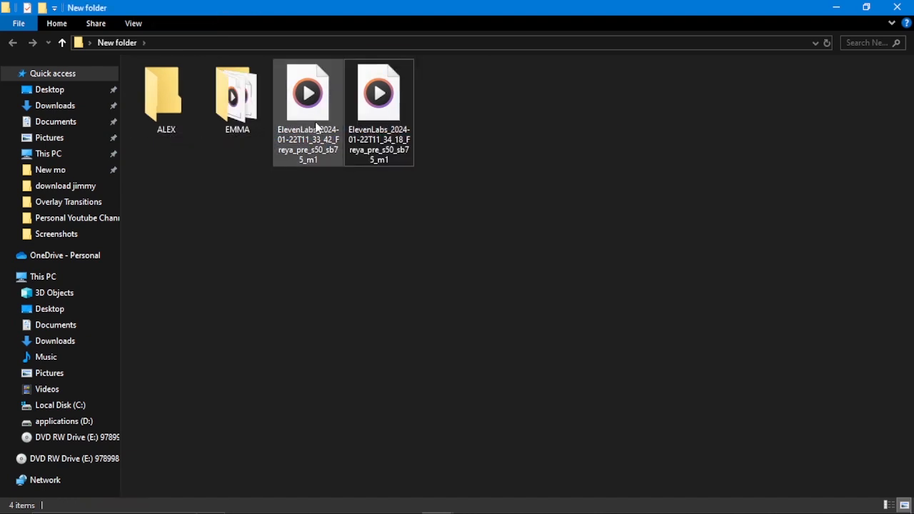
drag(447, 128, 172, 111)
click(248, 115)
key(Left)
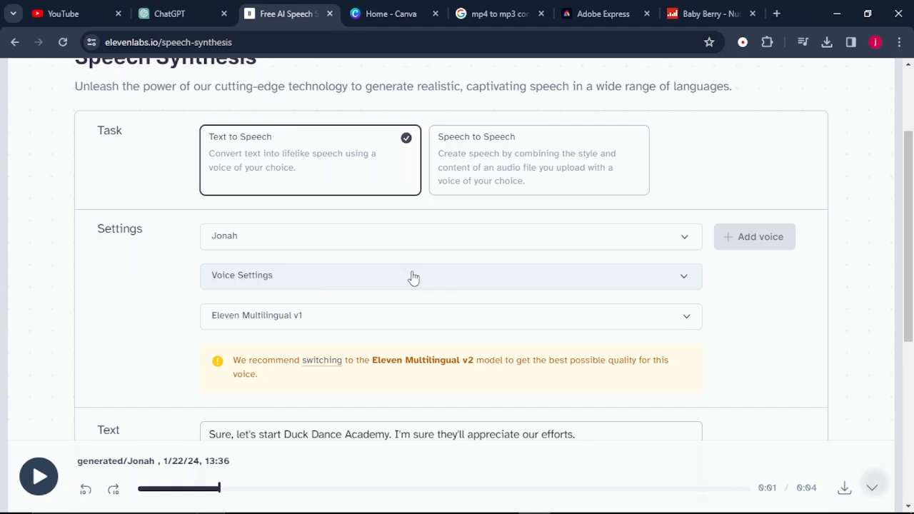
Switch to Canva, create a new Video design of 1920 × 1080 px, and upload the ElevenLabs audio files to it
key(ctrl+Tab)
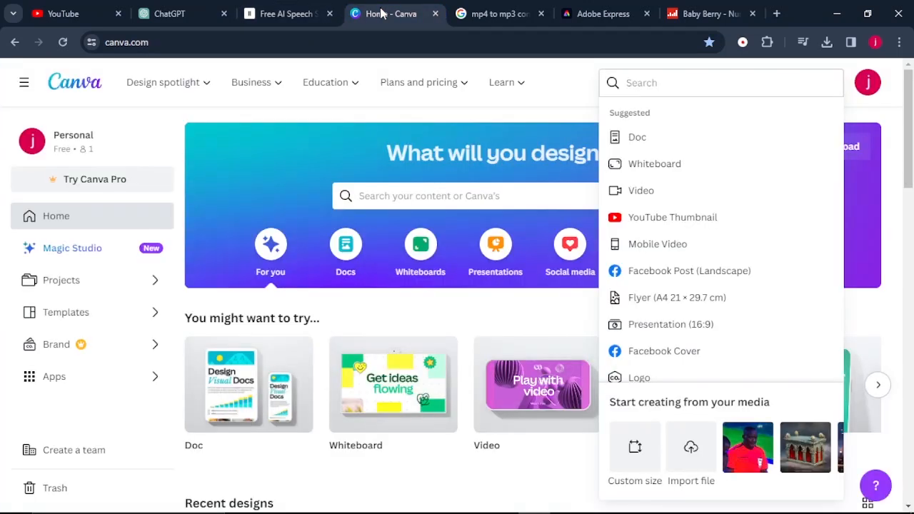
click(437, 329)
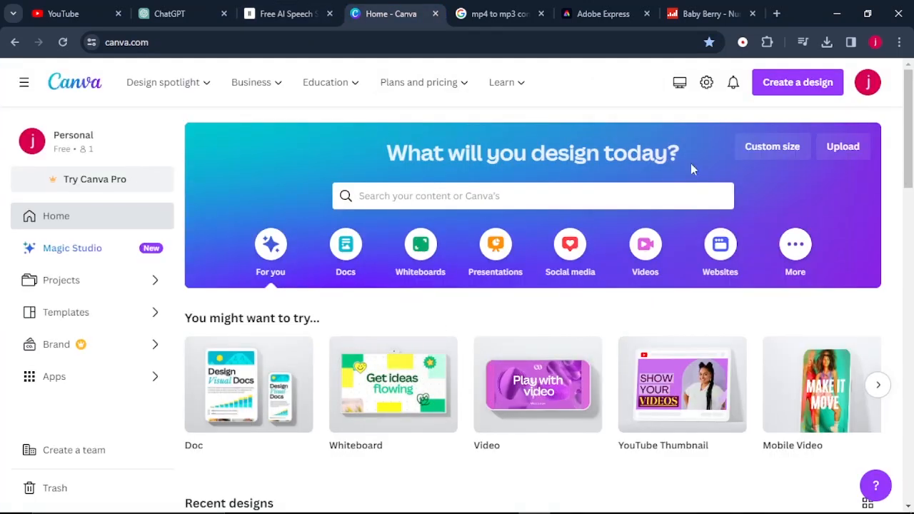
click(787, 93)
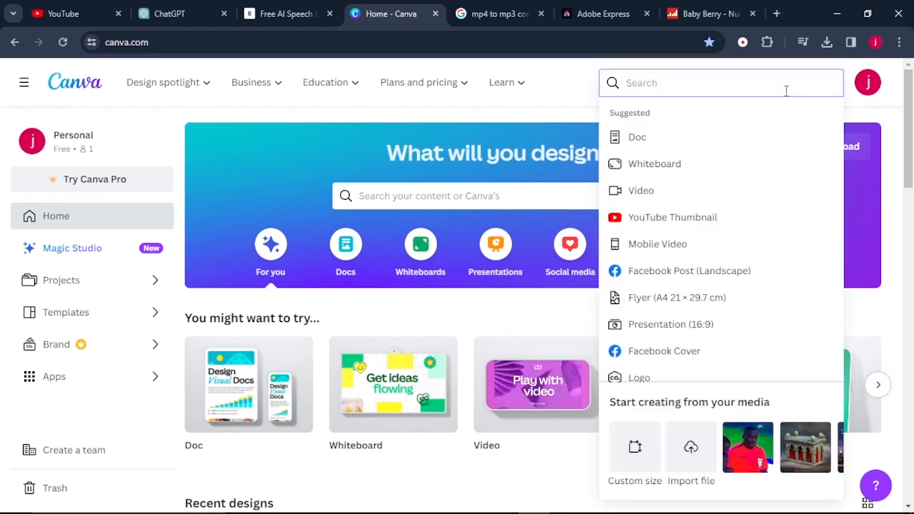
click(641, 192)
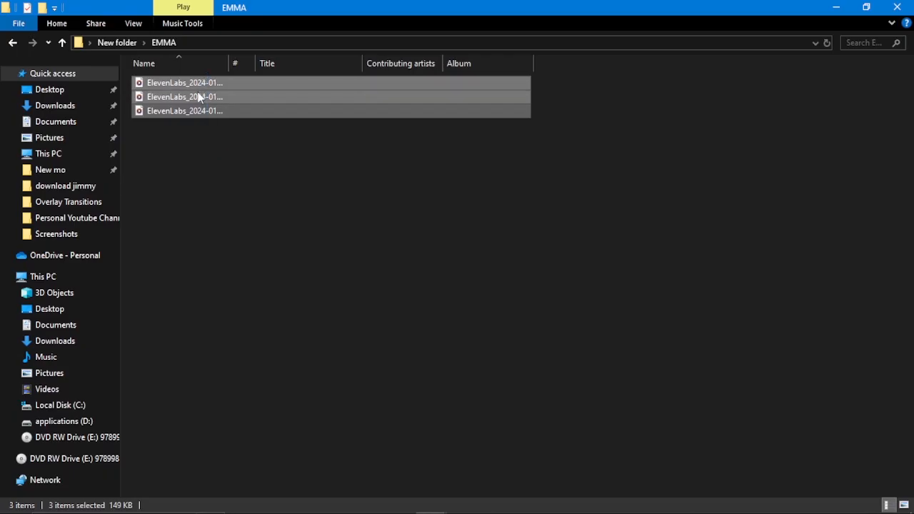
drag(200, 98, 168, 349)
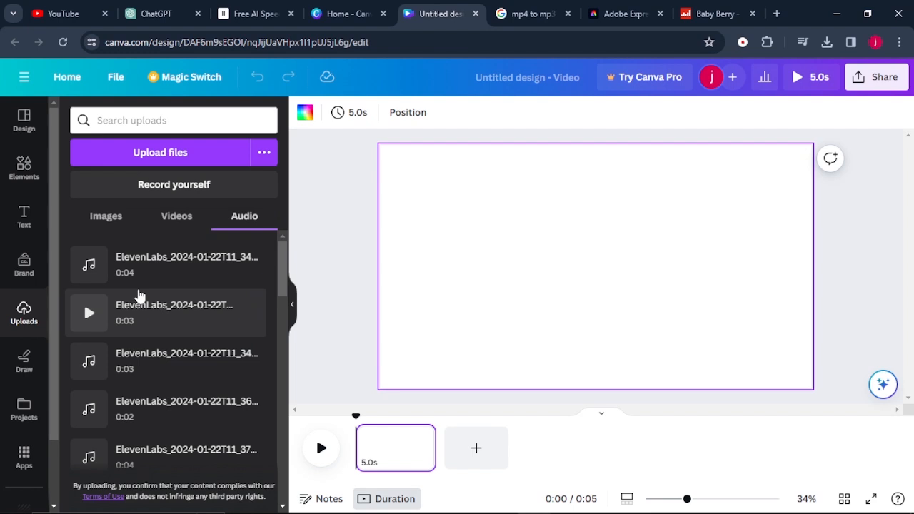
Place the 3.1 s ElevenLabs clip for Emma's first line at the start of the timeline and extend the page to 20.1 s
drag(132, 312, 353, 466)
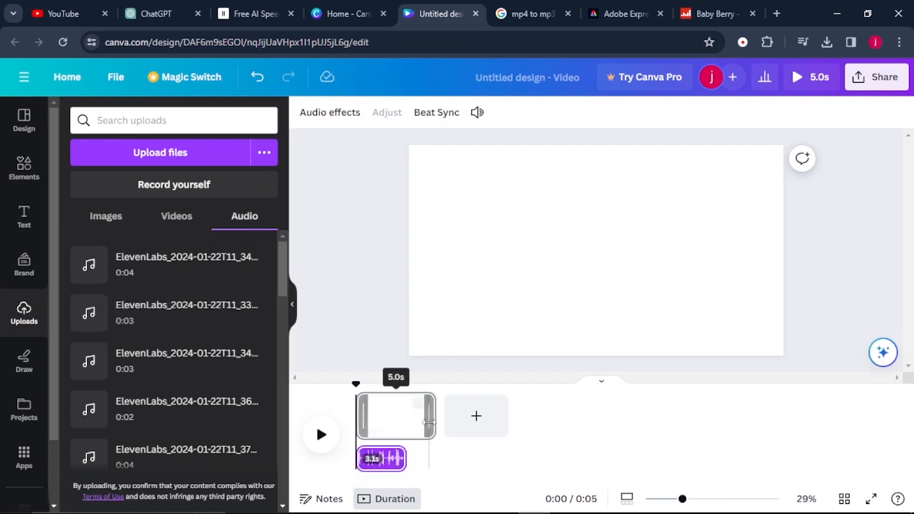
drag(431, 419, 676, 445)
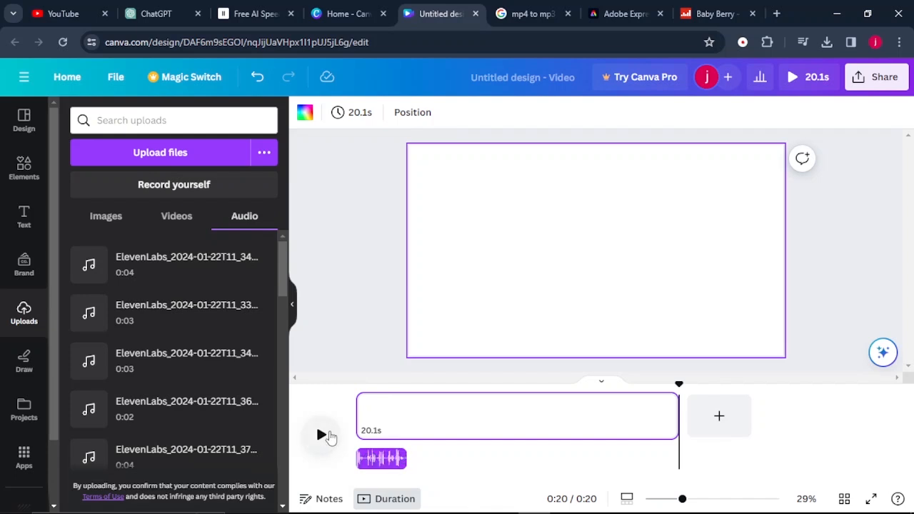
Add the next three dialog clips end to end on the timeline: the 2-second clip, the 4.2 s clip and the 4.3 s clip
click(408, 404)
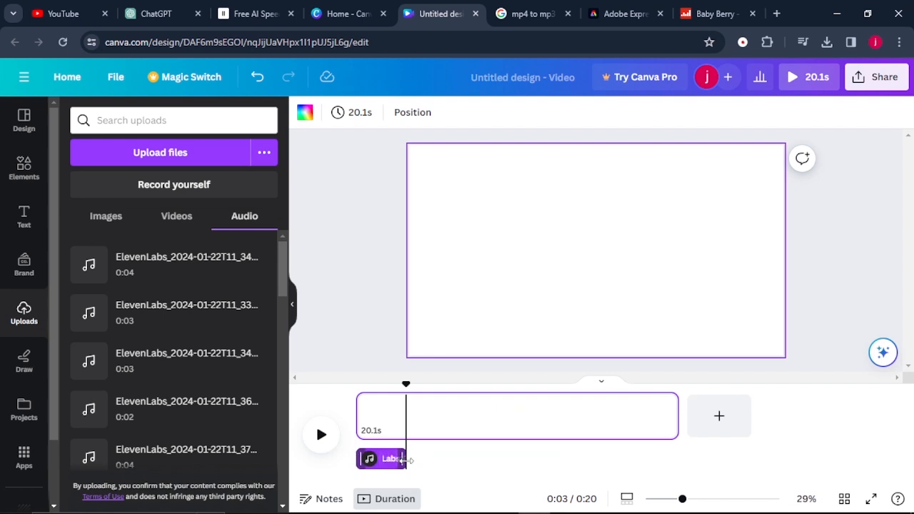
mouse_move(404, 459)
mouse_down()
mouse_move(402, 445)
mouse_move(420, 458)
mouse_up()
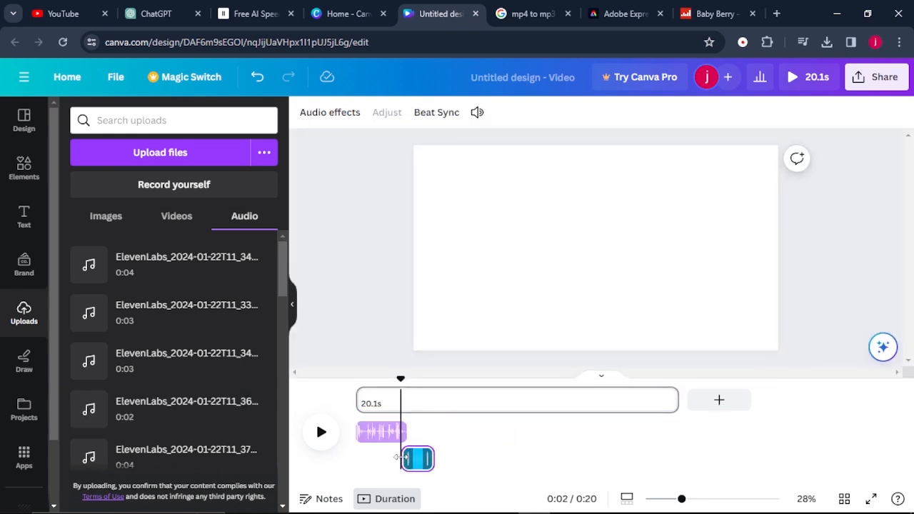
drag(404, 377, 438, 393)
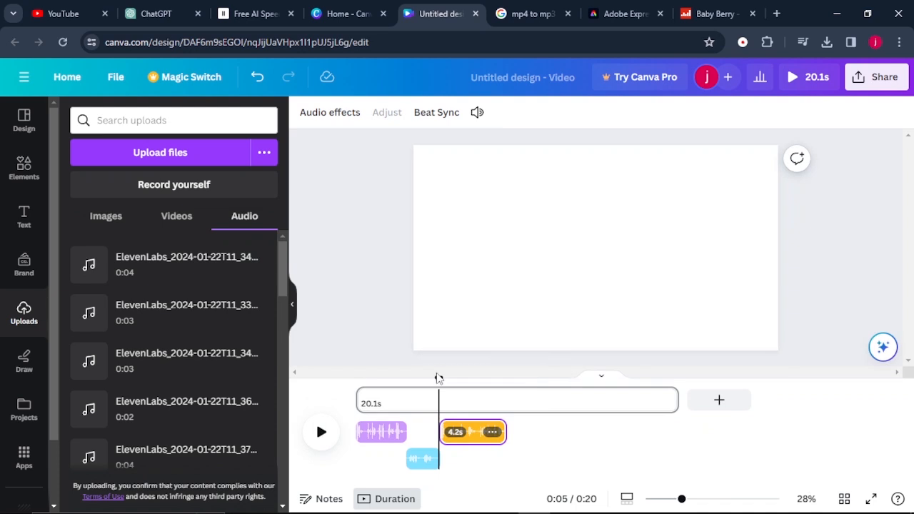
drag(438, 391, 505, 394)
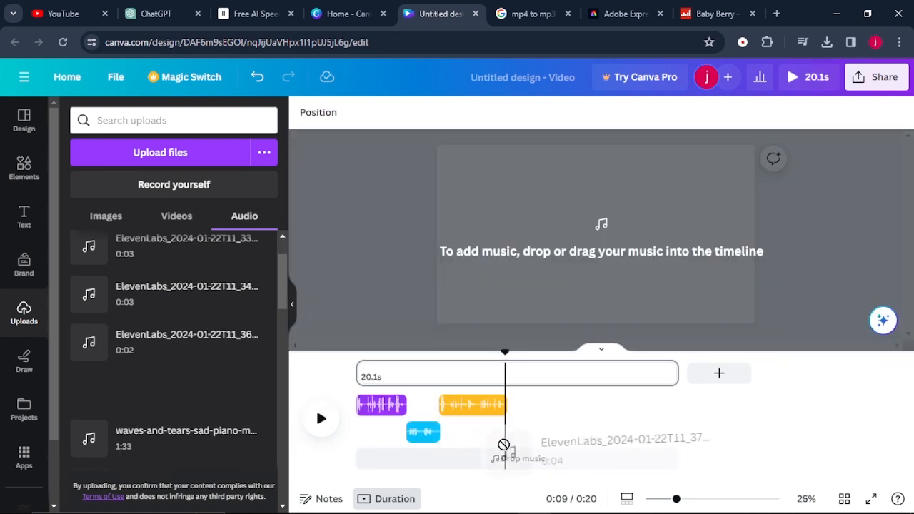
drag(504, 444, 509, 445)
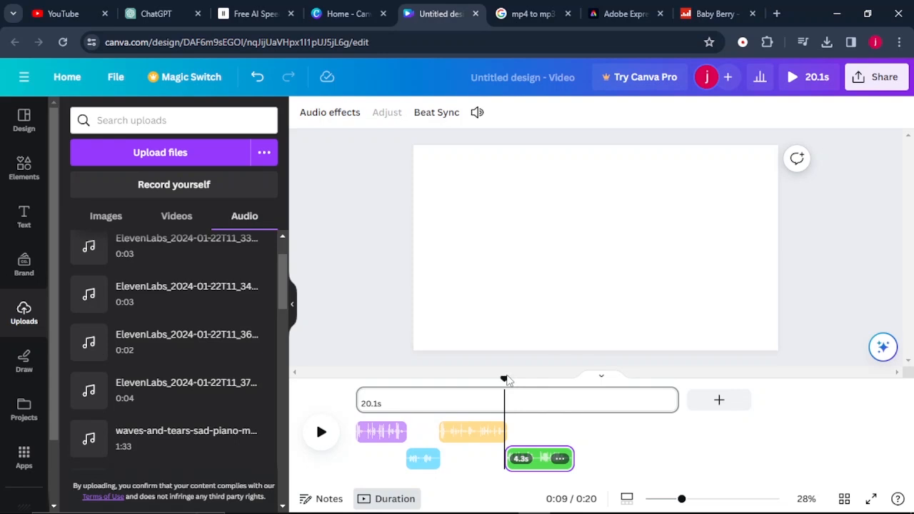
Place the final 4.2 s dialog clip so it slightly overlaps the end of the 4.3 s clip, and shorten the page to 17.2 s
drag(504, 380, 573, 398)
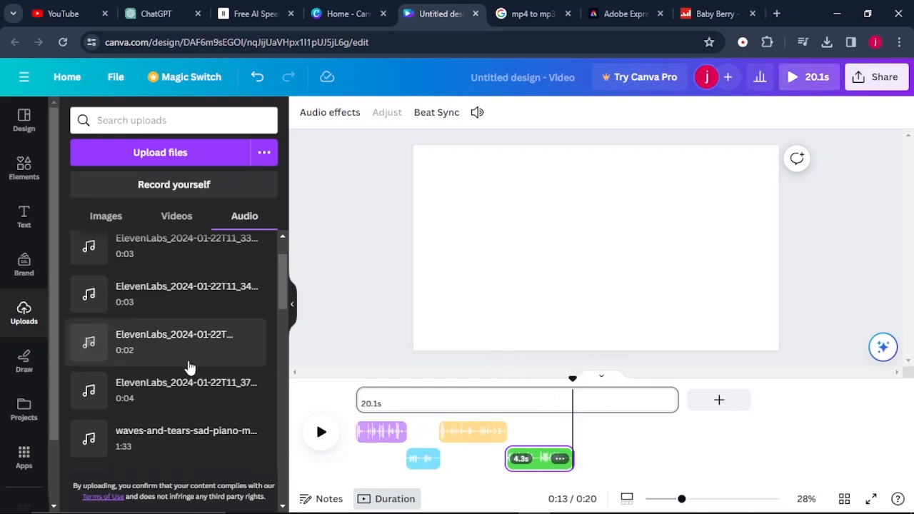
scroll(159, 321, up, 1)
drag(157, 321, 579, 411)
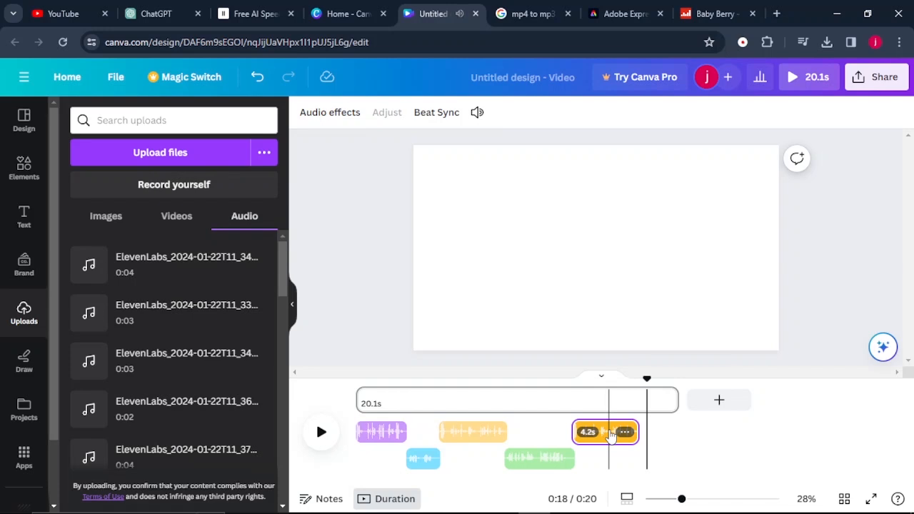
drag(611, 437, 603, 432)
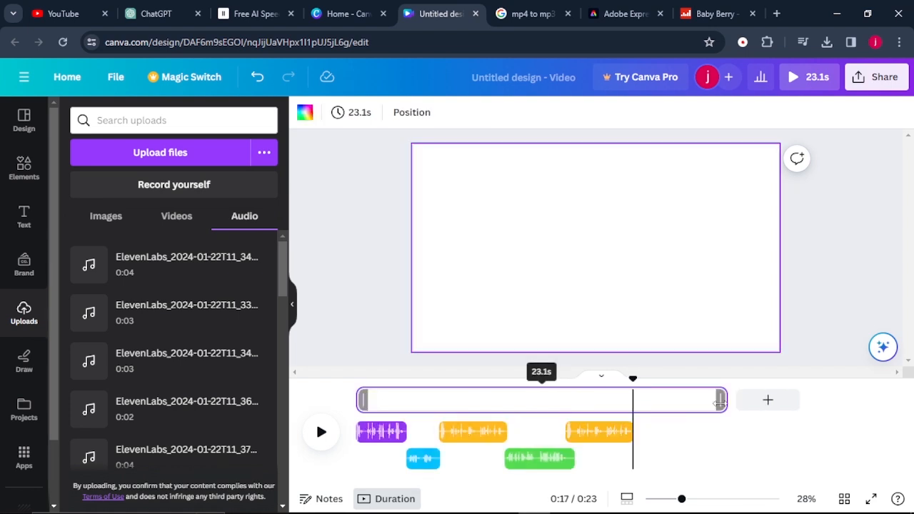
drag(720, 403, 623, 414)
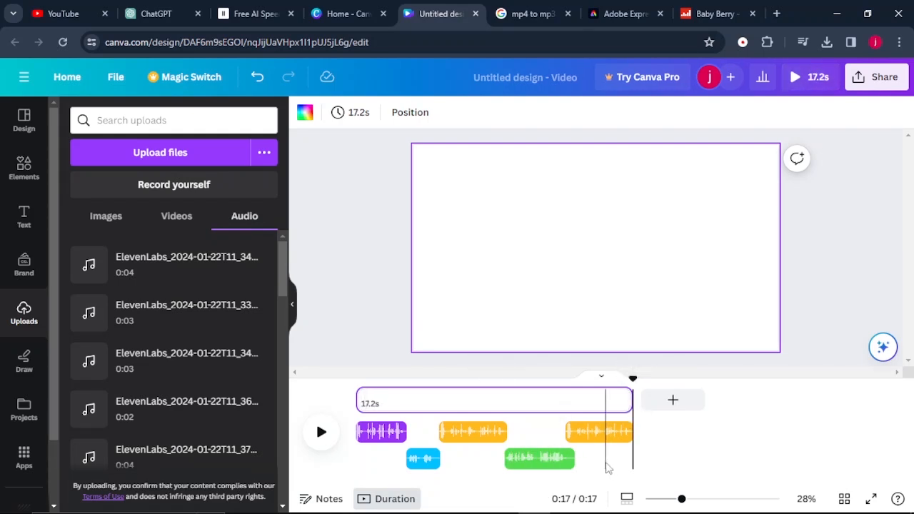
Remove the 2-second and 4.3 s clips from the timeline and download the remaining dialog as an MP4 video
click(561, 458)
key(Delete)
click(433, 458)
key(Delete)
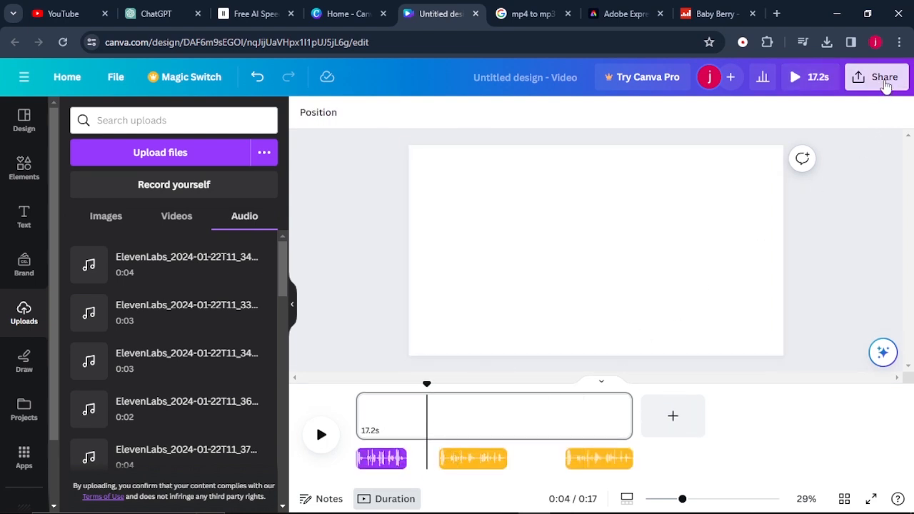
click(878, 77)
click(719, 418)
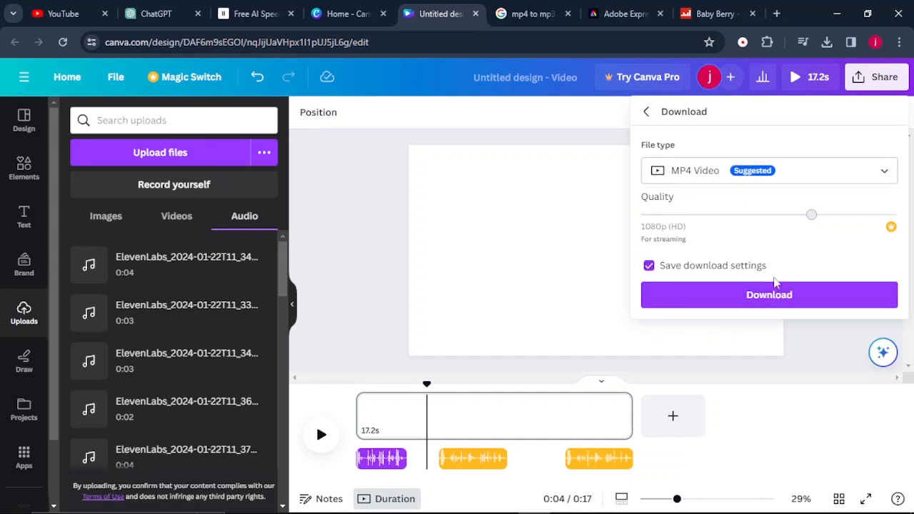
click(780, 297)
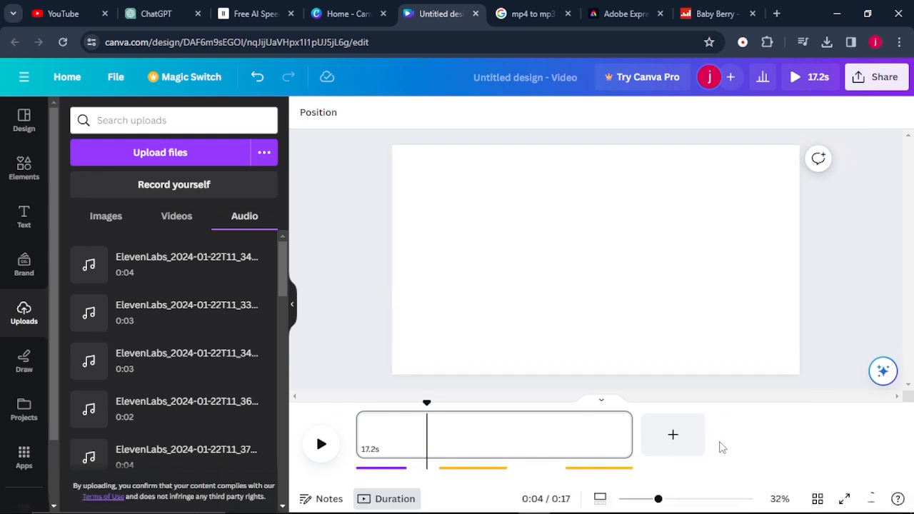
Delete the 3.1 s clip and both 4.2 s clips, keeping only Alex's two lines, and download the result as an MP4 video
click(591, 466)
click(594, 431)
key(Delete)
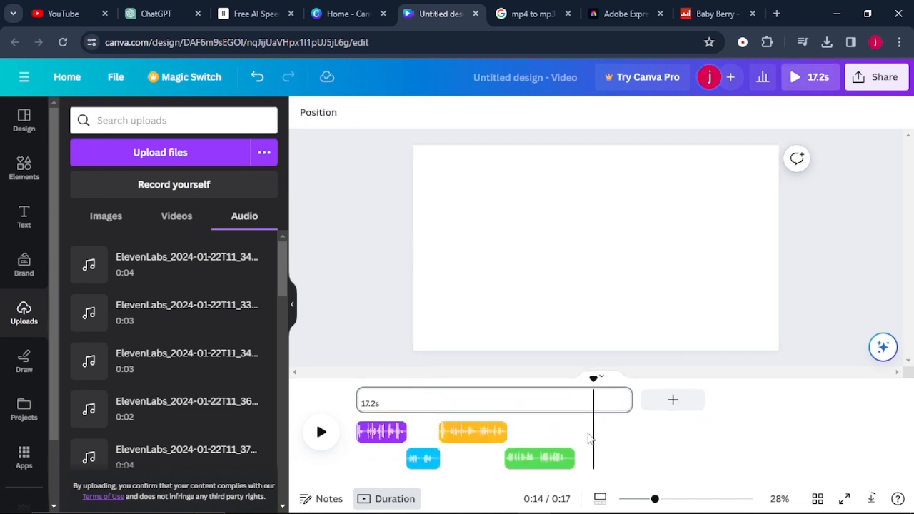
click(493, 432)
key(Delete)
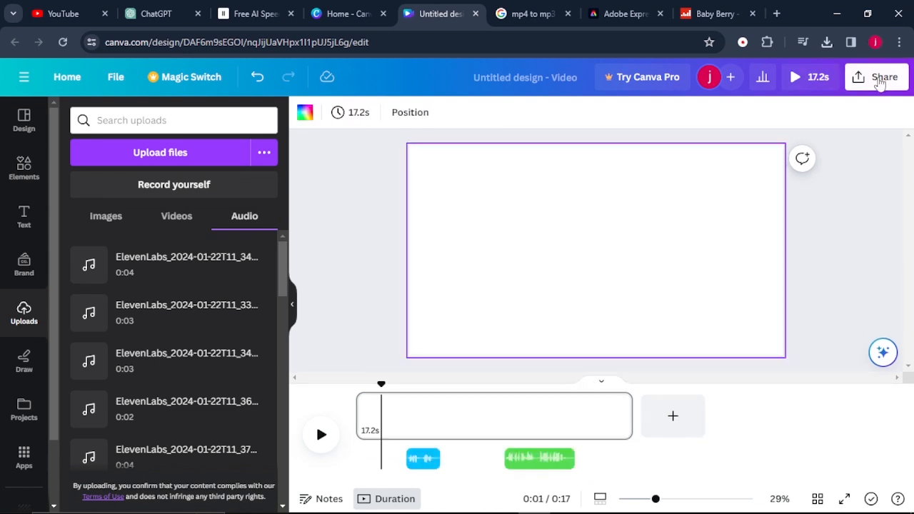
click(879, 77)
click(743, 400)
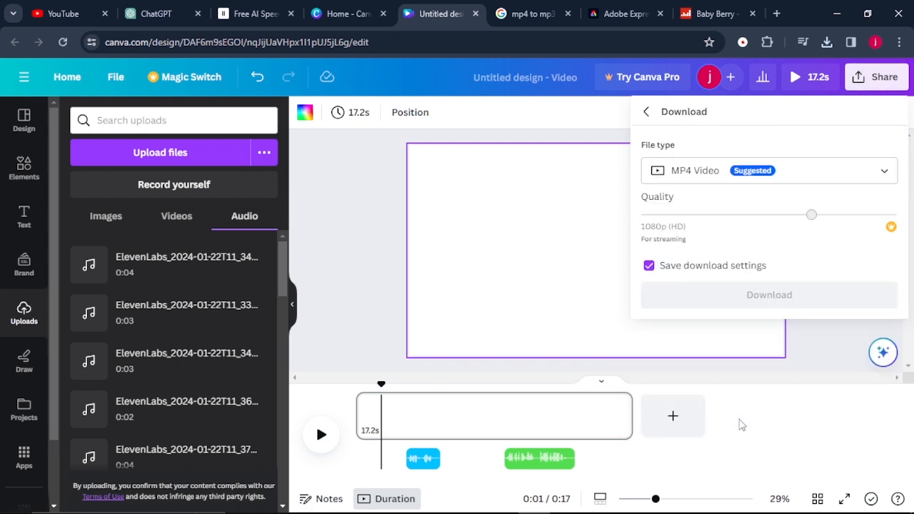
click(752, 294)
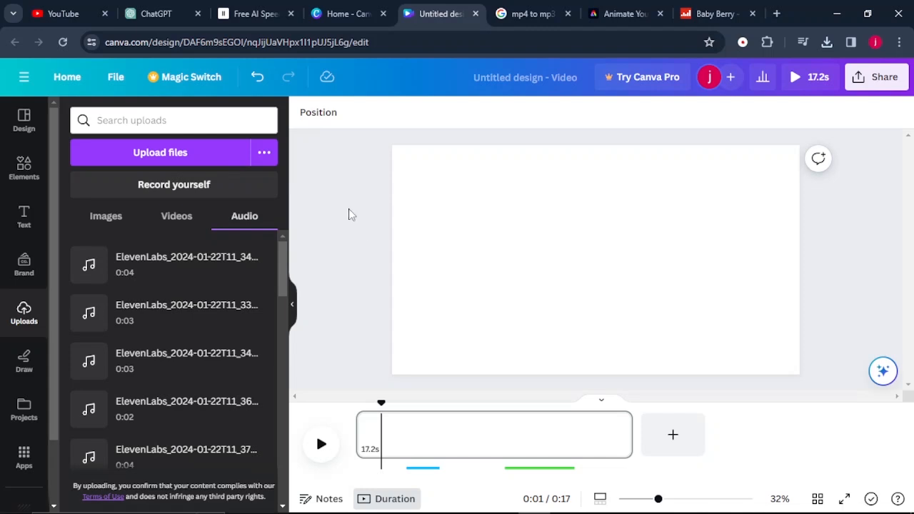
Switch to Adobe Express, start Animate from audio, and choose the Aletta character from the Young People category
click(609, 13)
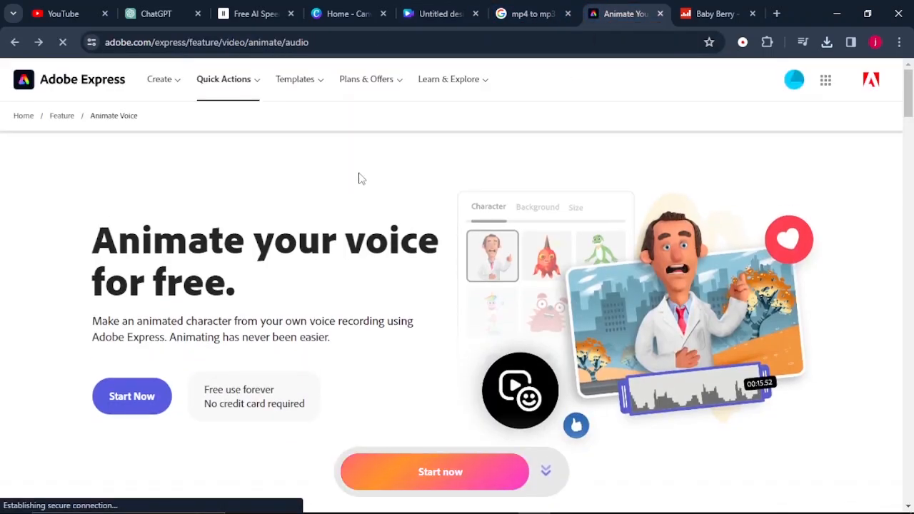
click(134, 406)
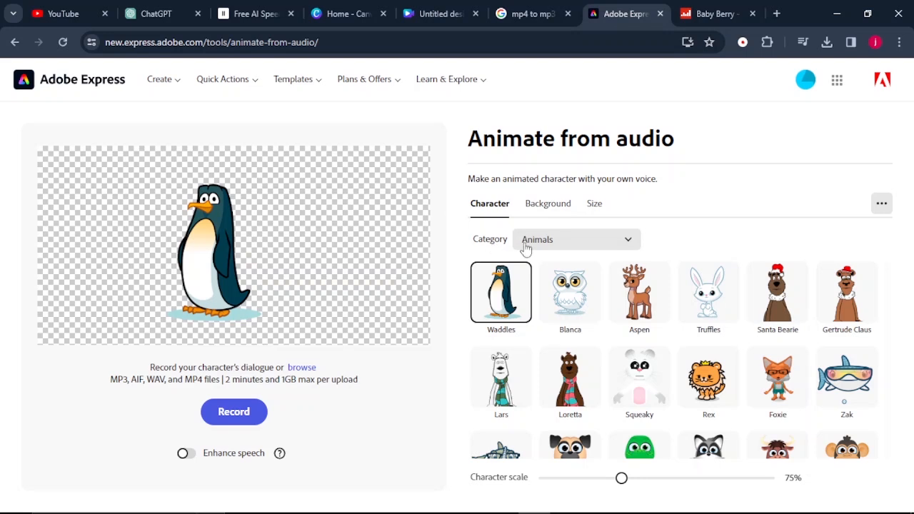
click(626, 241)
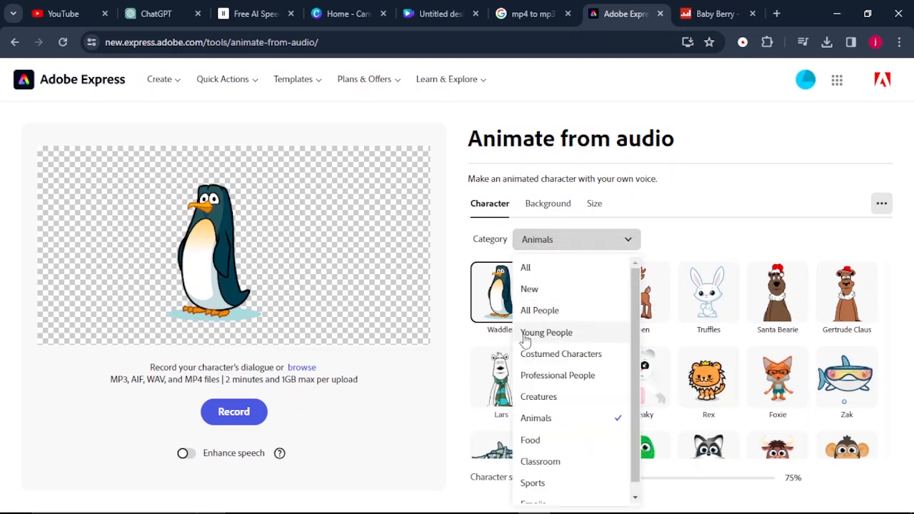
click(572, 339)
scroll(680, 357, down, 3)
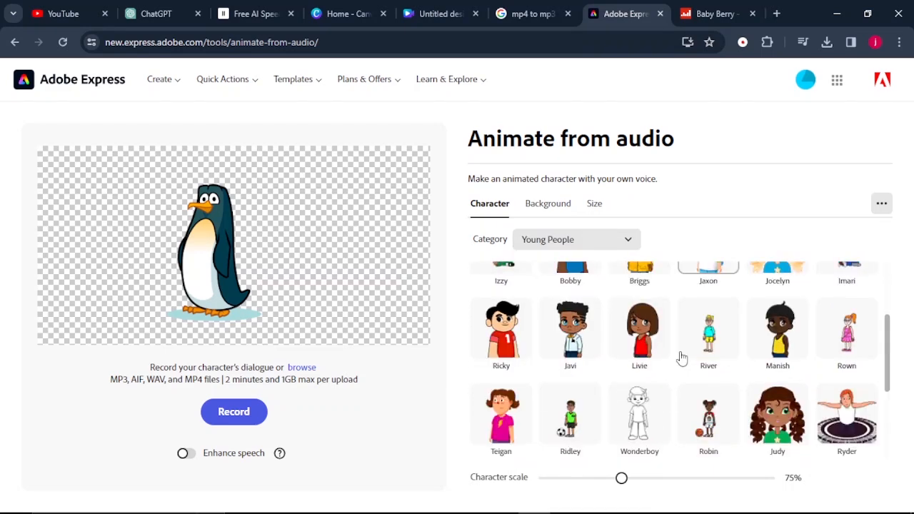
scroll(683, 357, down, 1)
scroll(682, 357, up, 4)
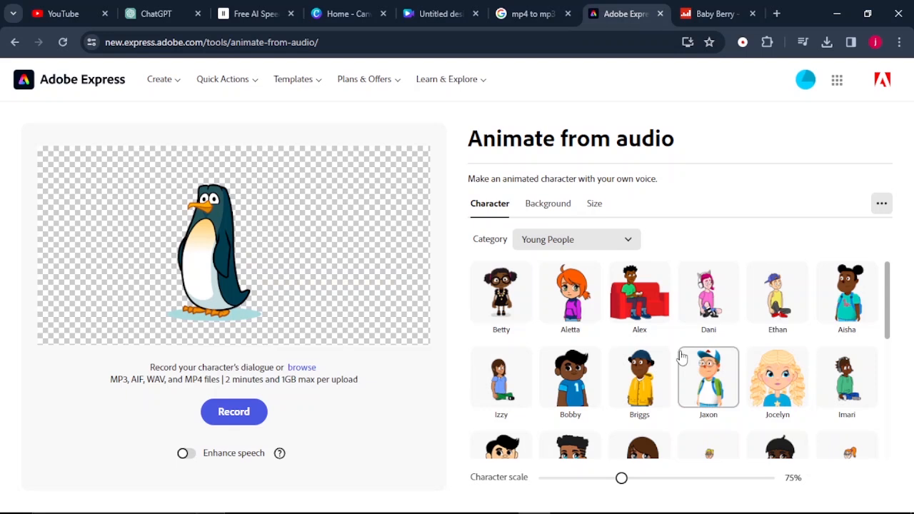
click(571, 293)
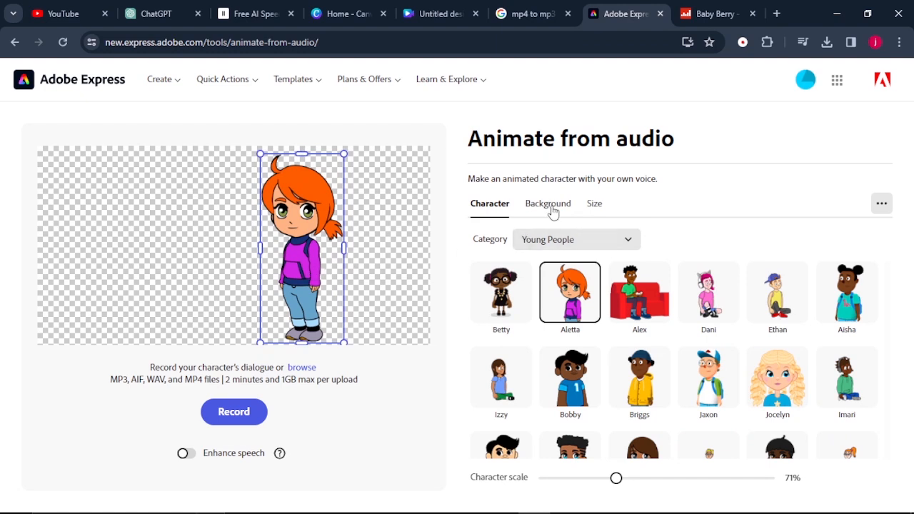
Set the character's background to a custom bright green color
click(550, 206)
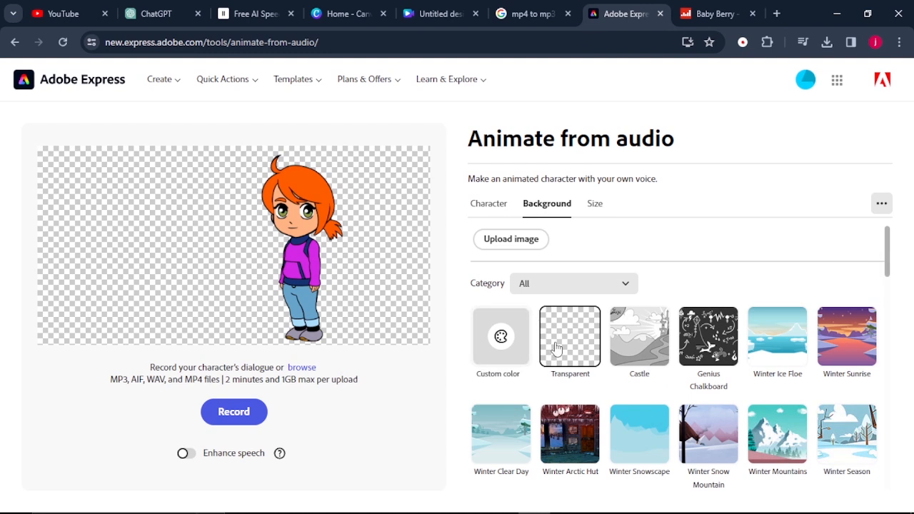
click(501, 338)
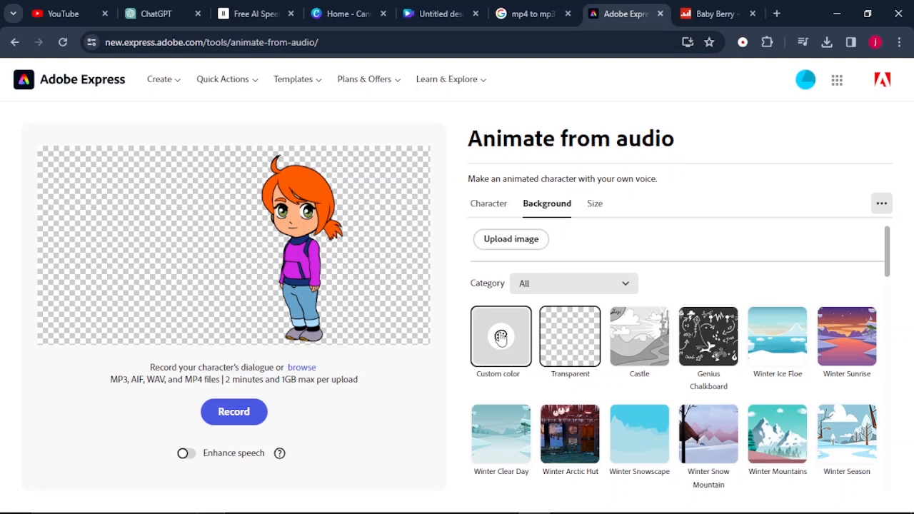
click(623, 290)
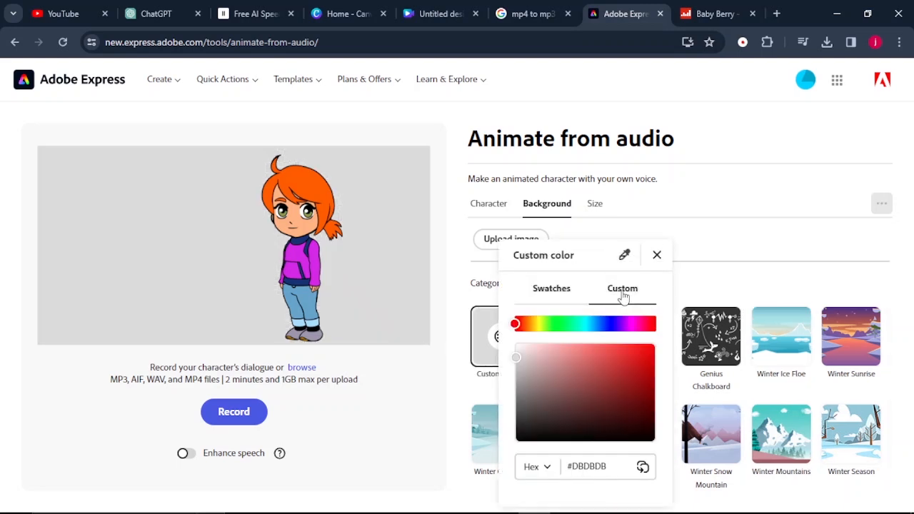
click(557, 323)
drag(630, 362, 657, 354)
click(532, 348)
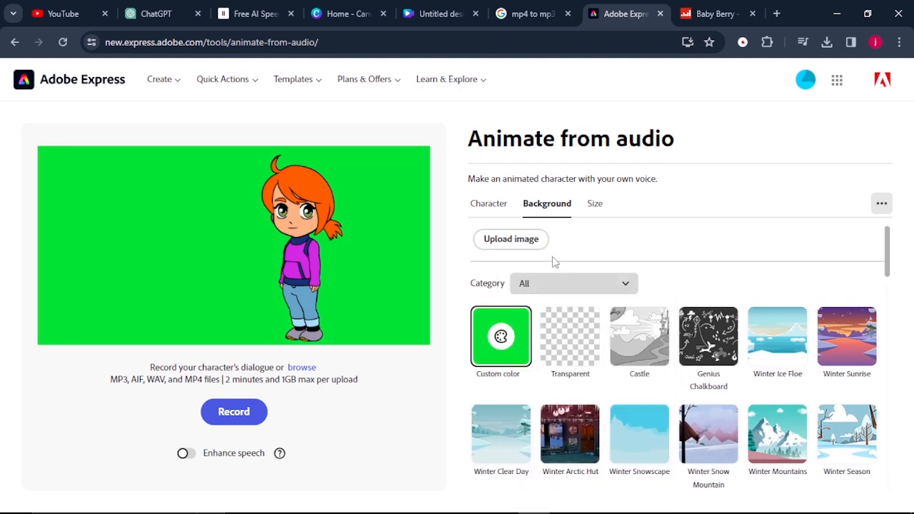
Upload Emma's dialog file to animate Aletta at the Landscape 1200 x 608 size, and preview the animation
click(595, 206)
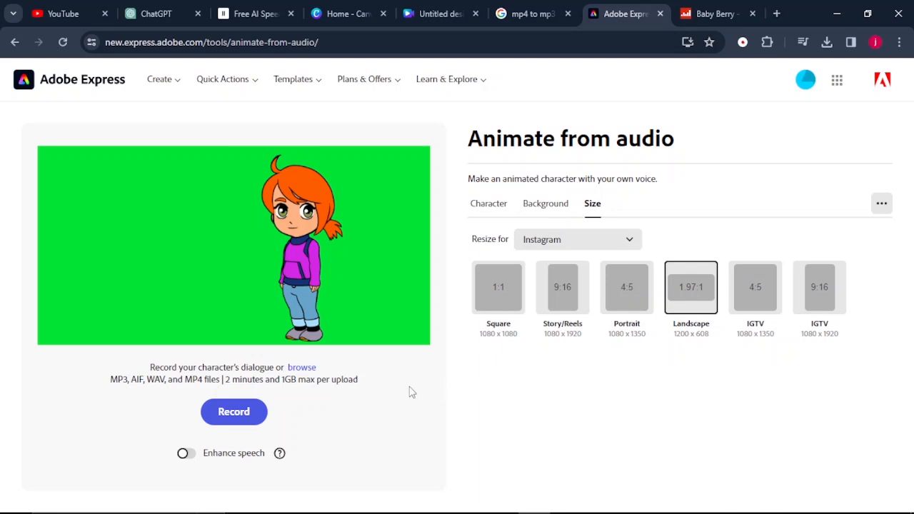
click(300, 367)
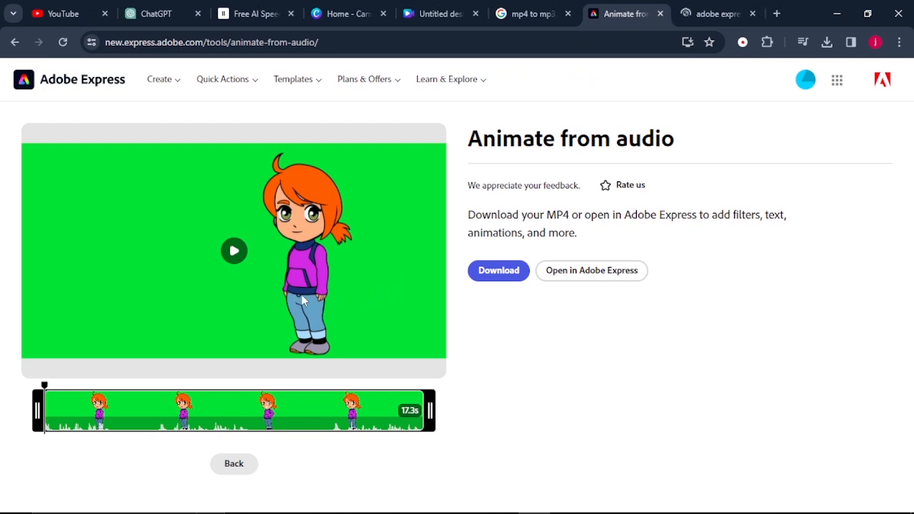
click(234, 251)
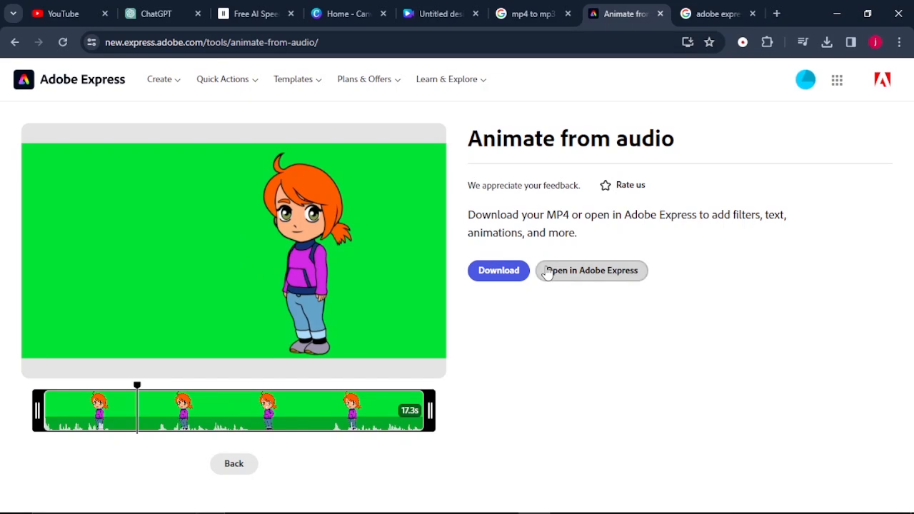
Open the Aletta animation in the Adobe Express editor and download it as an MP4 at Custom (Original size) resolution
click(618, 275)
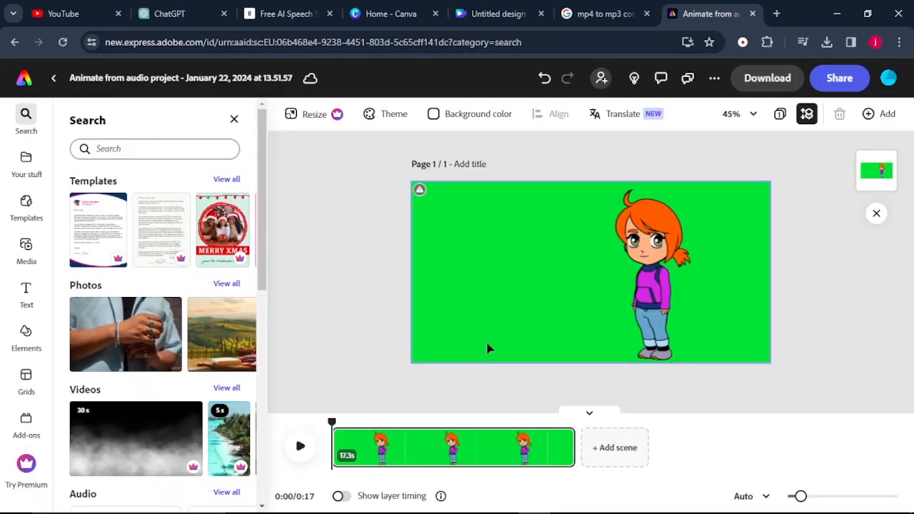
click(764, 86)
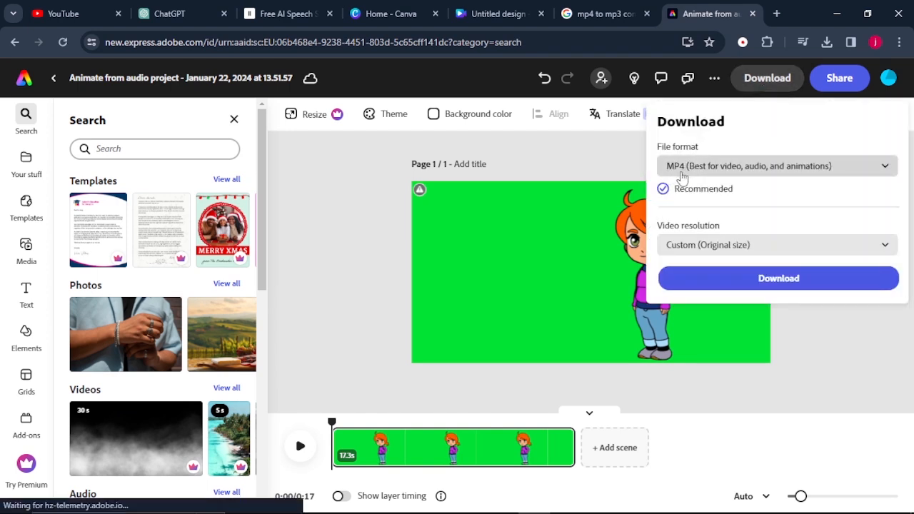
click(726, 287)
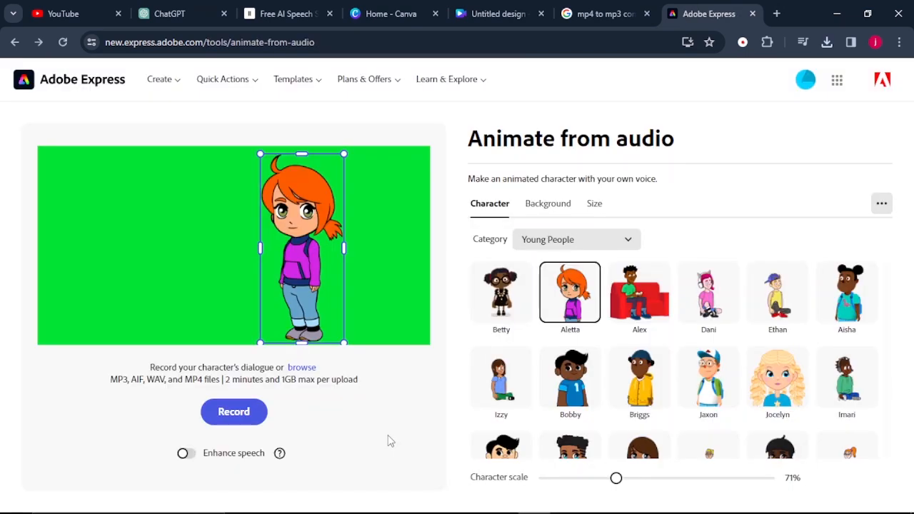
Replace the character with Javi from the Young People category and move him to the left side of the green canvas
click(385, 440)
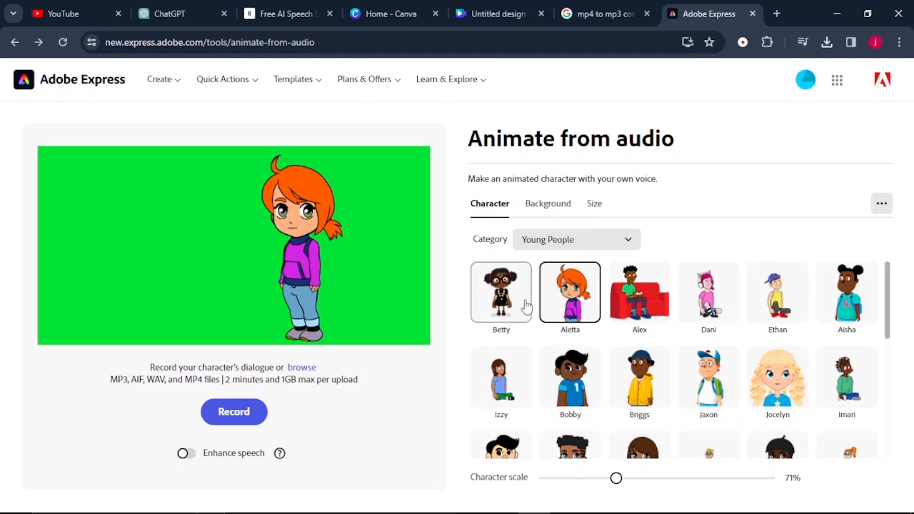
scroll(611, 316, down, 1)
scroll(613, 315, down, 3)
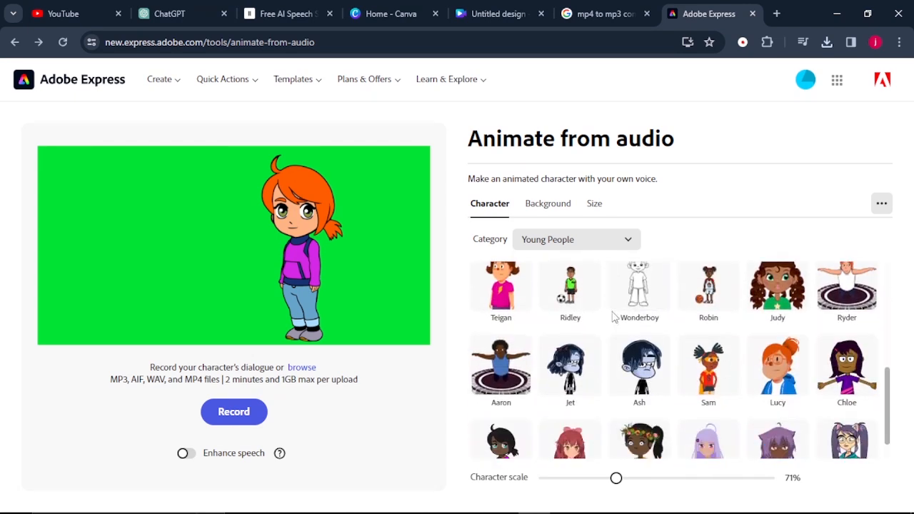
scroll(612, 315, up, 3)
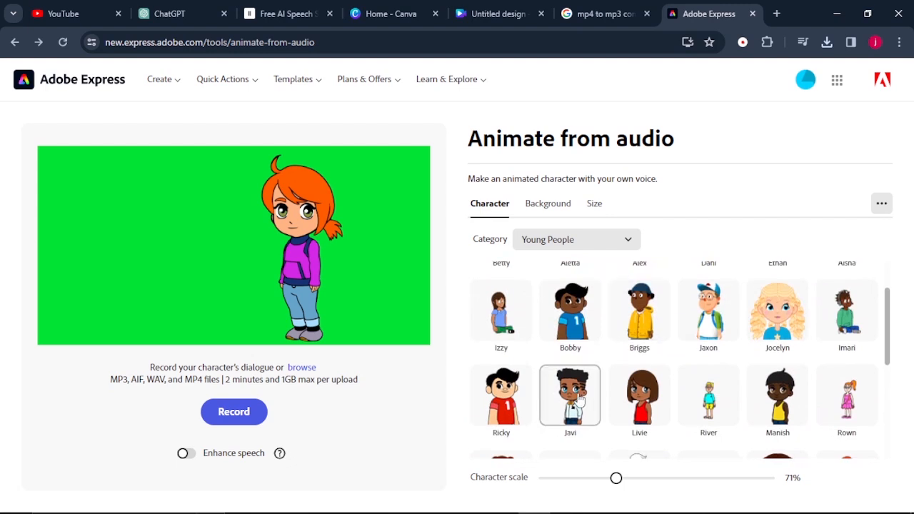
click(581, 400)
drag(258, 152, 159, 255)
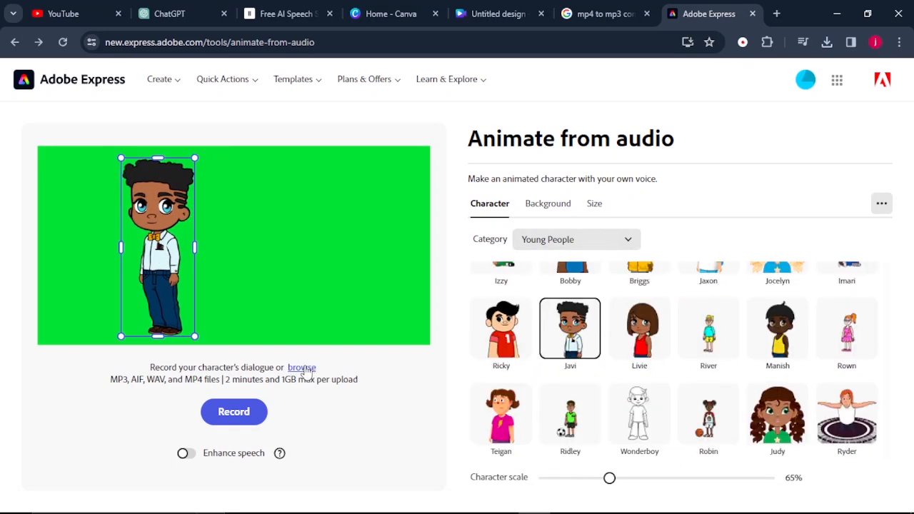
Upload Alex's dialog file to animate Javi and open the finished animation in the Adobe Express editor
click(306, 368)
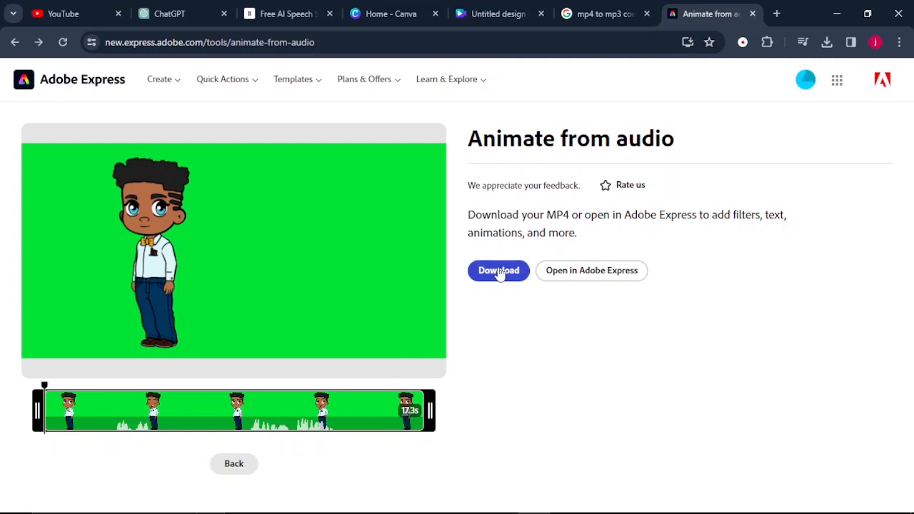
click(562, 273)
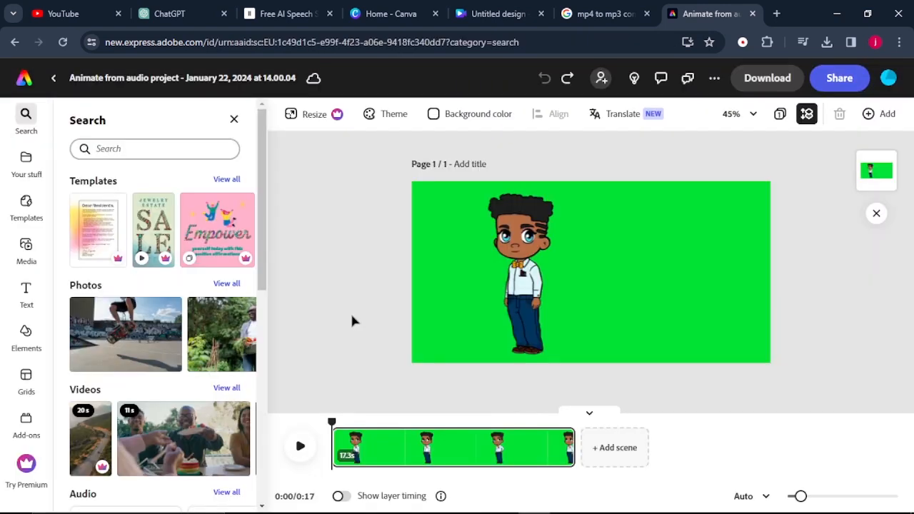
Flip the Javi video horizontally and download it
click(524, 300)
scroll(181, 354, down, 2)
scroll(181, 354, down, 3)
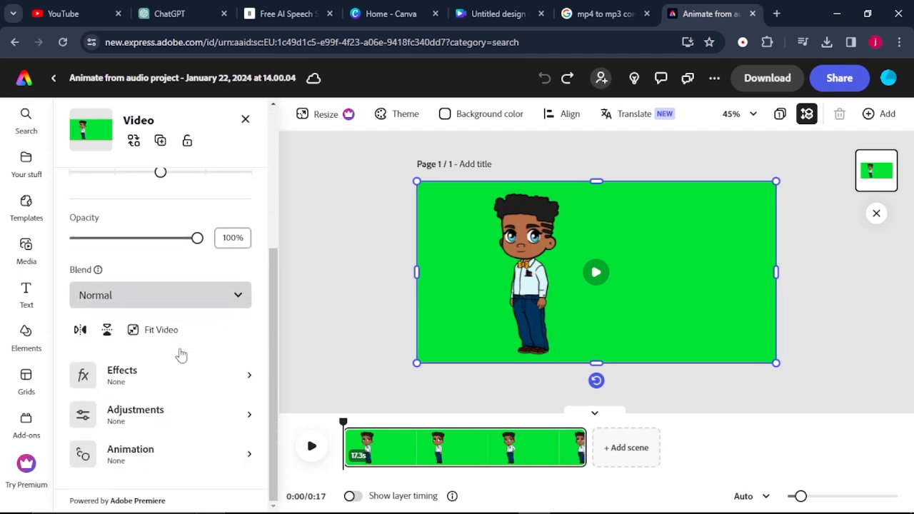
click(80, 331)
key(Escape)
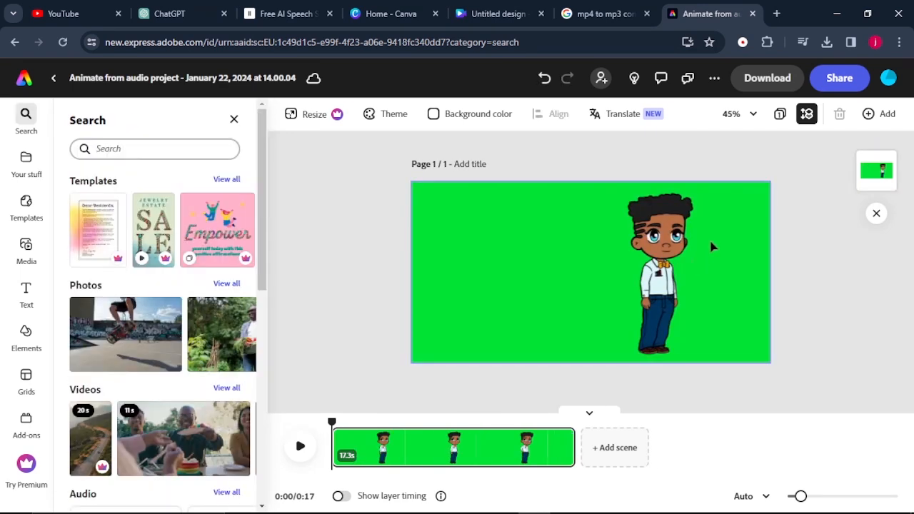
click(768, 80)
click(751, 278)
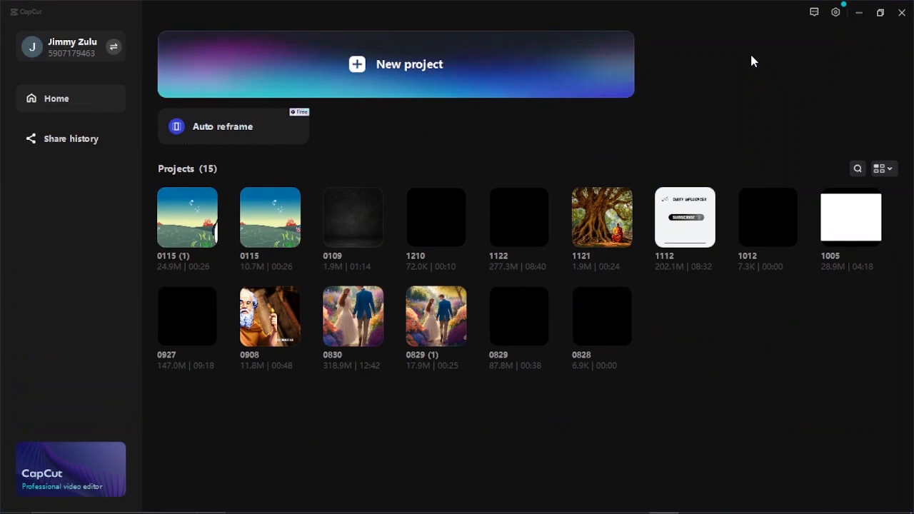
Switch to CapCut and create a new project for assembling the media
click(390, 66)
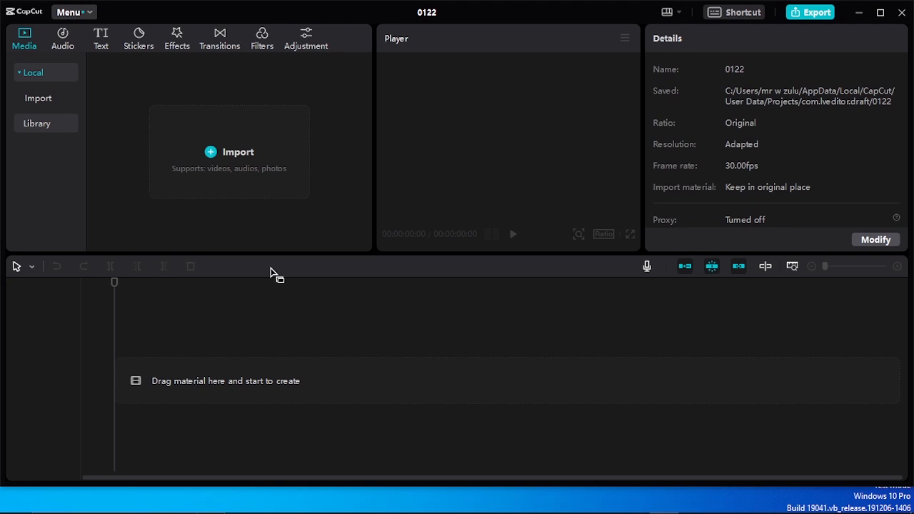
click(238, 132)
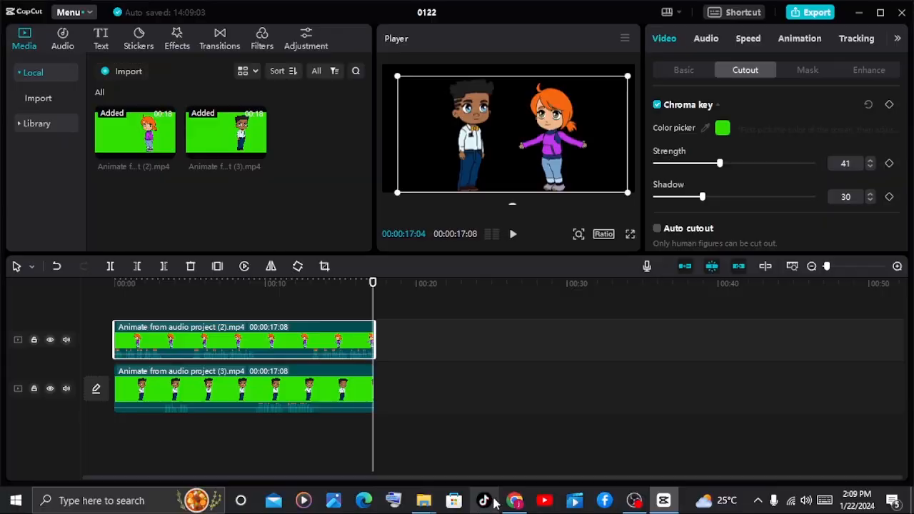
Switch to the ChatGPT script in the browser and select the Scene 1 text-to-image prompt for copying
click(497, 504)
click(158, 7)
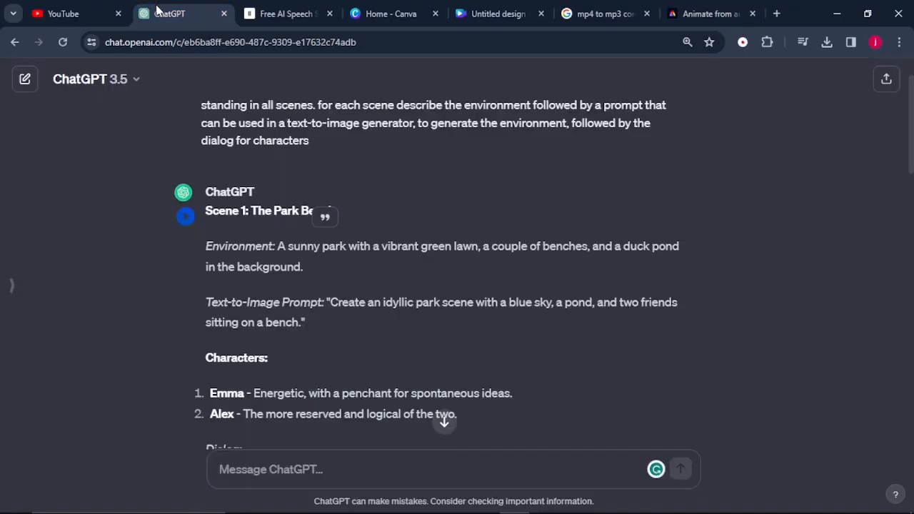
scroll(298, 263, up, 1)
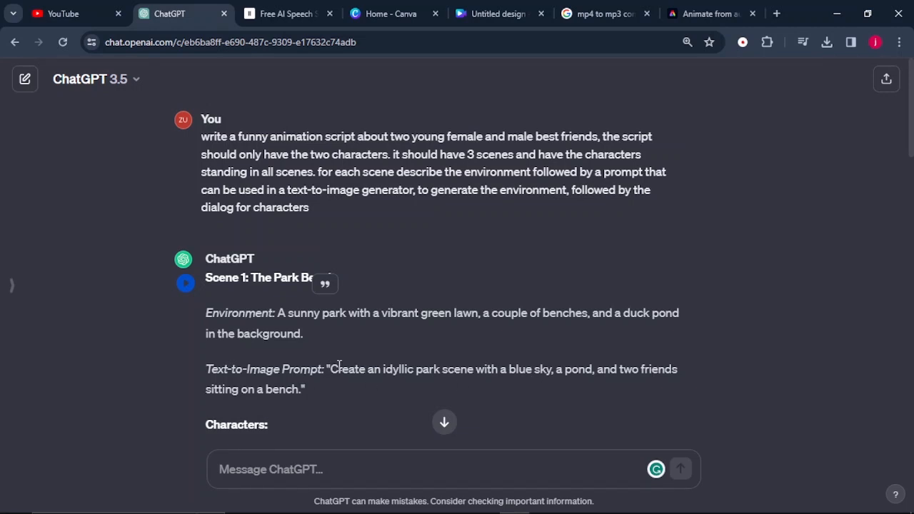
drag(330, 367, 367, 391)
right_click(396, 375)
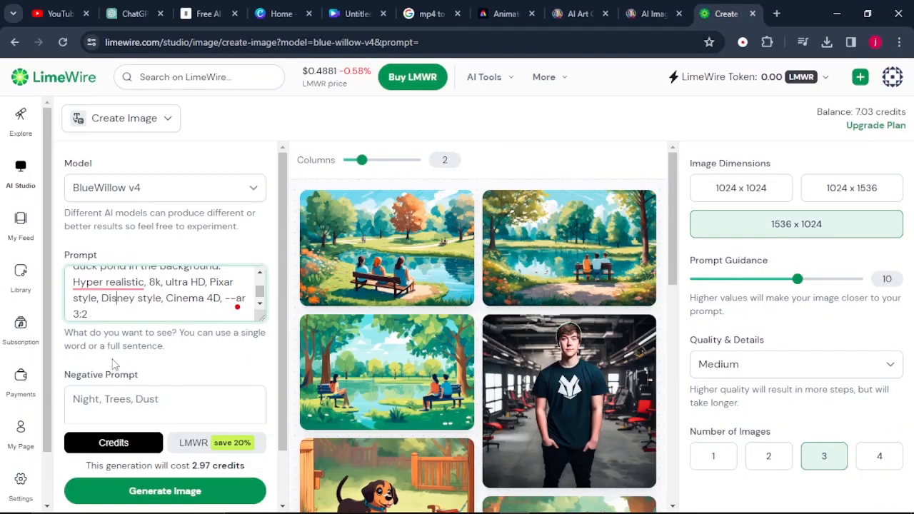
Review the sunny park prompt in LimeWire and enter "PEOPLE, ANIMALS, BIRDS, CHAIRS, RIVER" as the negative prompt
click(121, 283)
click(121, 325)
scroll(100, 293, up, 3)
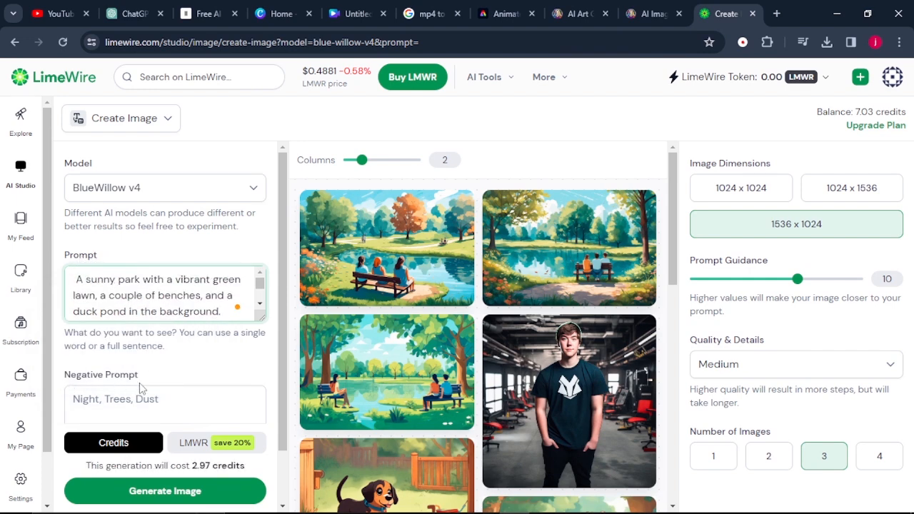
click(155, 405)
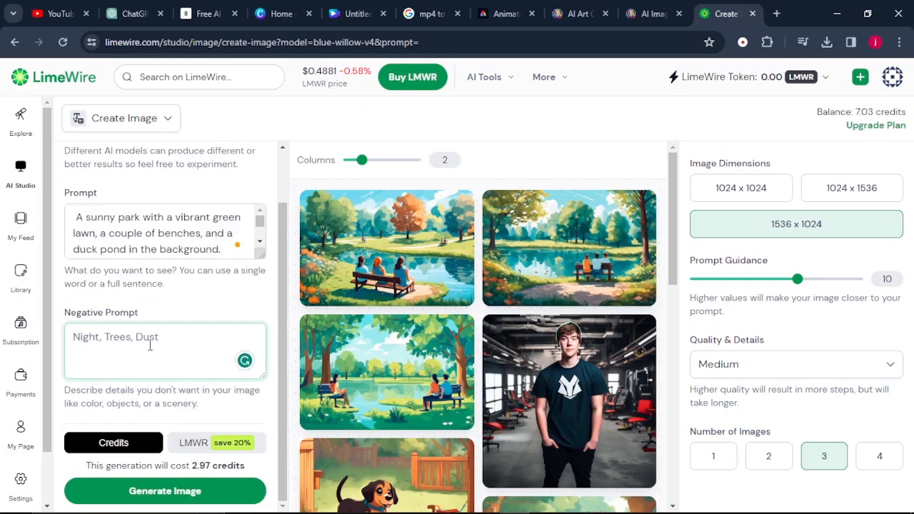
text(PEO)
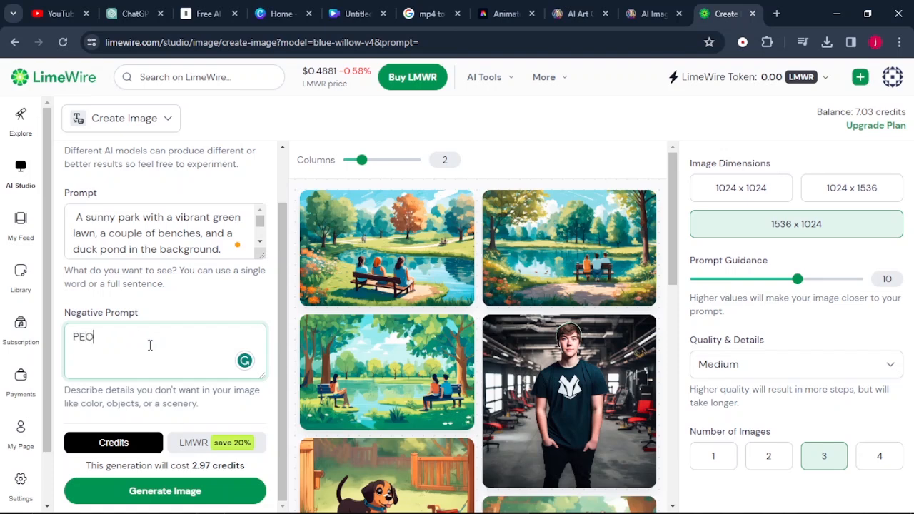
text(PLE, ANIMALS, BIRDS)
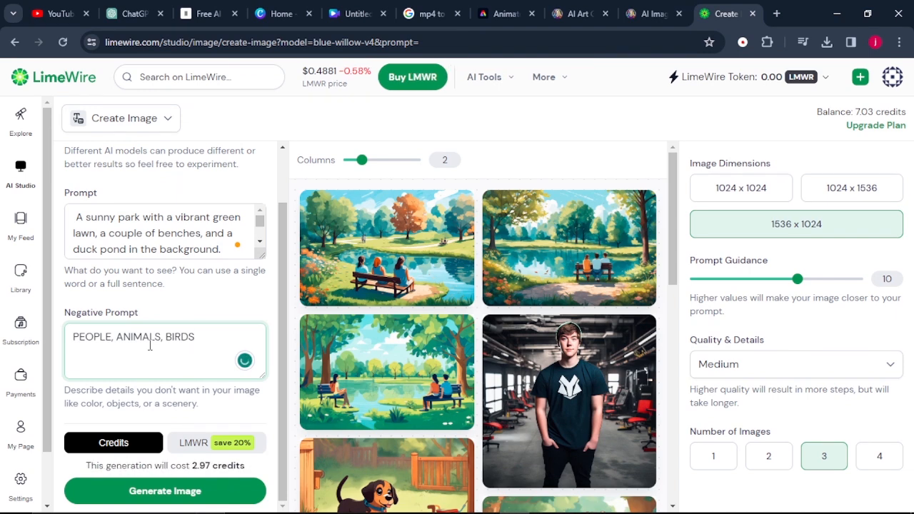
text(,)
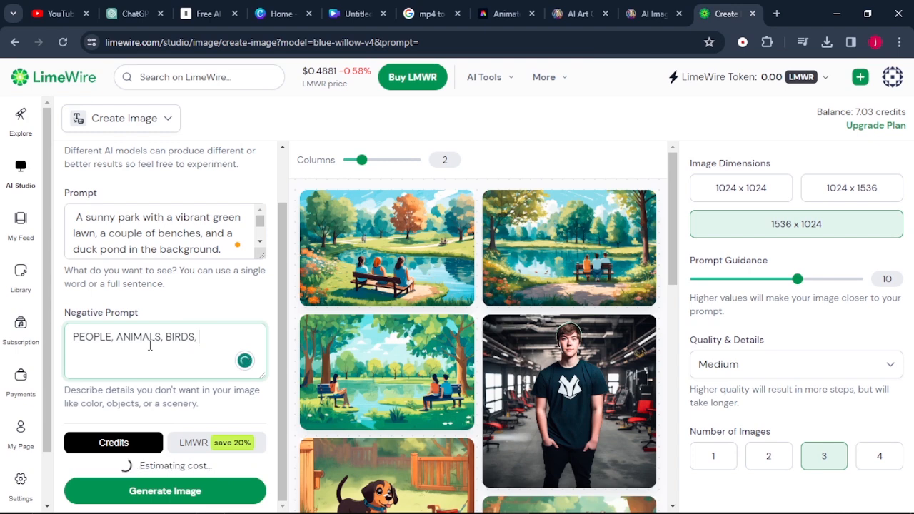
text( CHAIRS, RIVER)
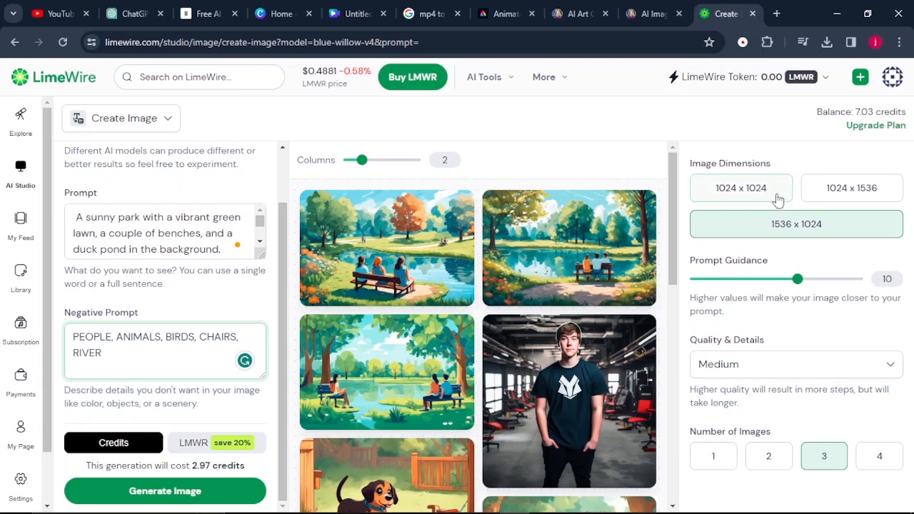
Generate three park images at 1024 x 1024 and save the one with the long wooden bench on the lawn
click(777, 200)
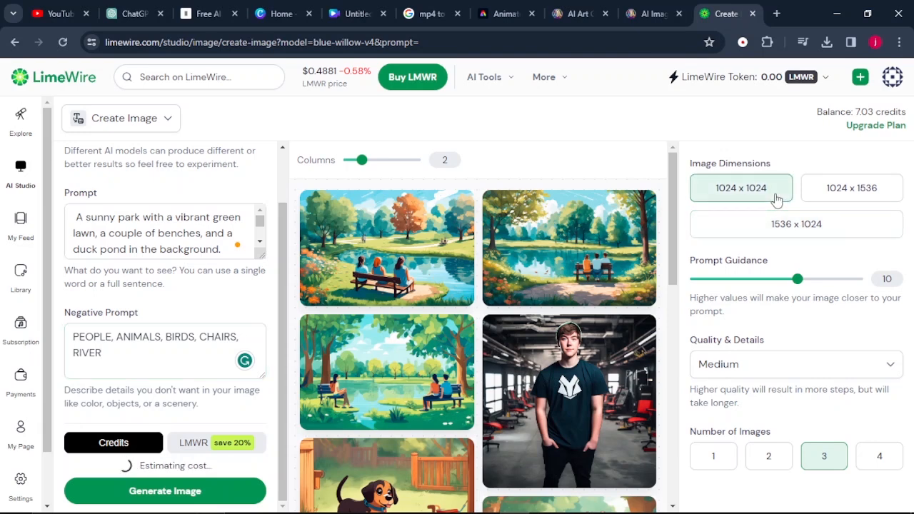
click(169, 496)
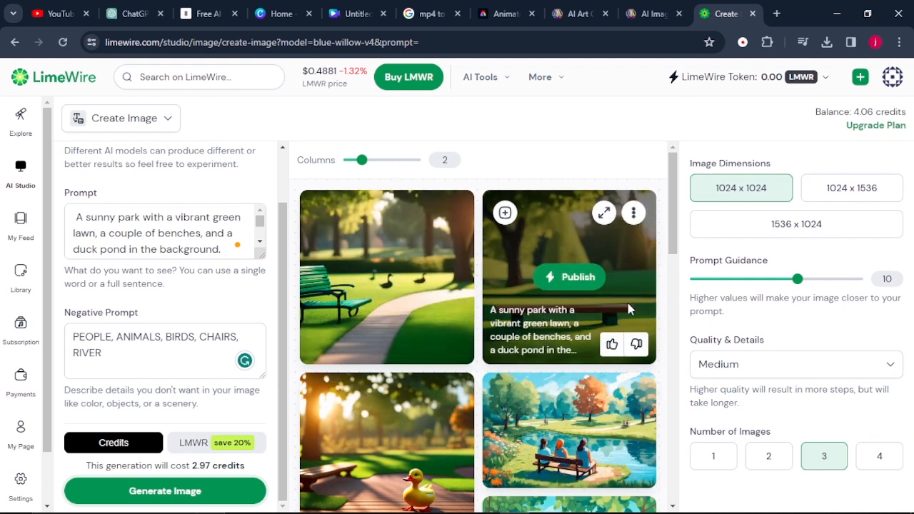
click(605, 213)
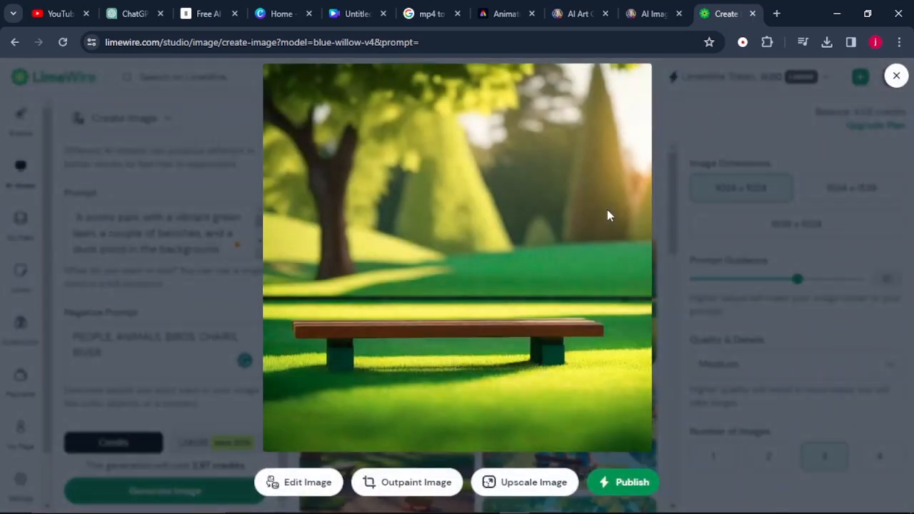
right_click(523, 272)
click(561, 305)
key(Escape)
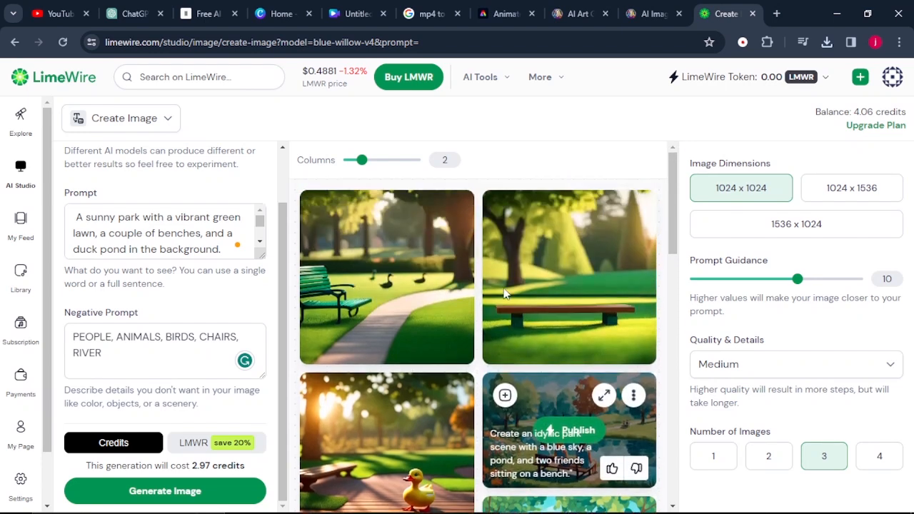
Generate three more park images at 1536 x 1024 and save the one with two benches and a curved path
click(804, 227)
click(165, 491)
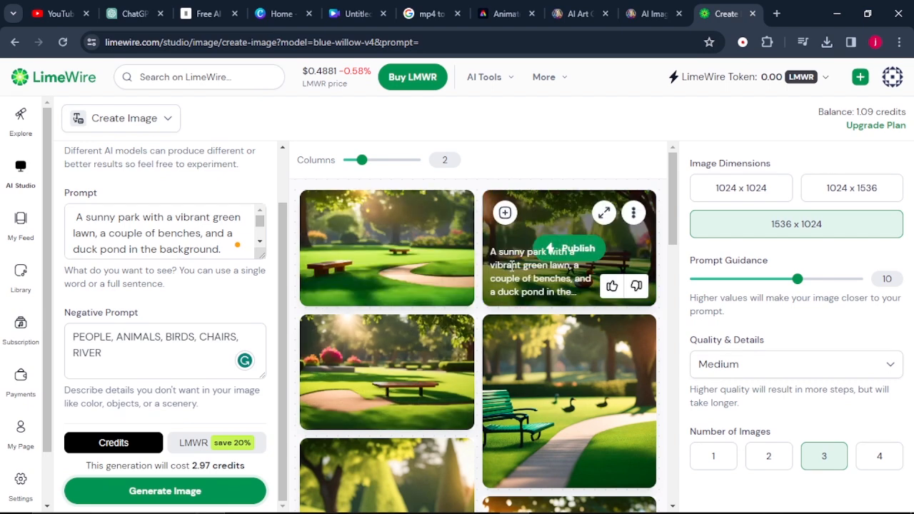
scroll(512, 264, down, 2)
mouse_move(511, 265)
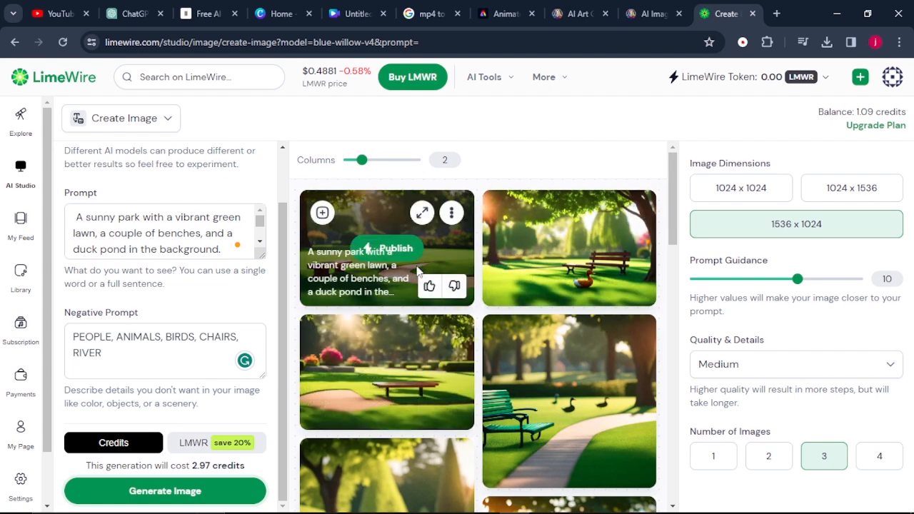
click(421, 213)
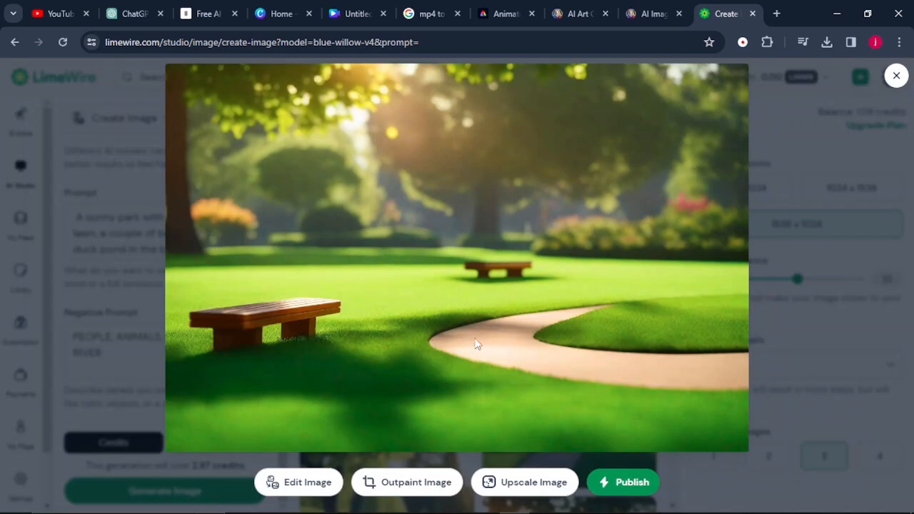
right_click(469, 318)
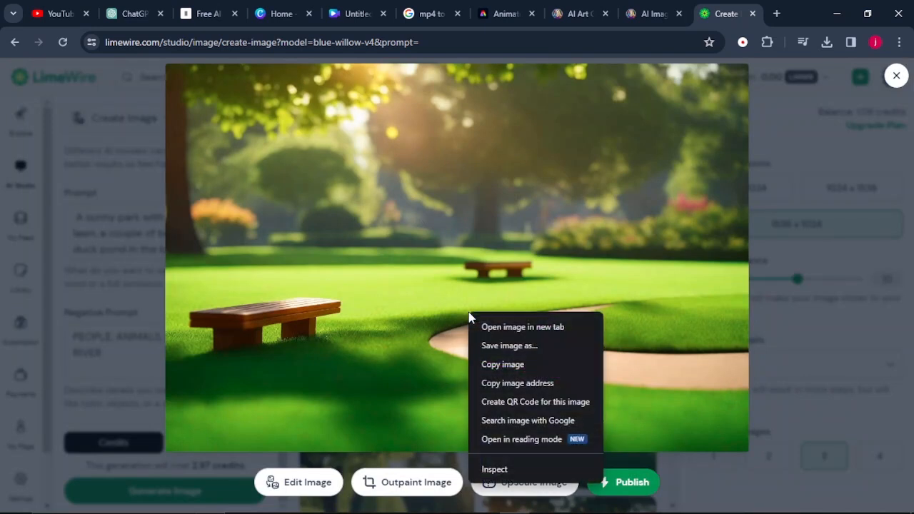
click(503, 348)
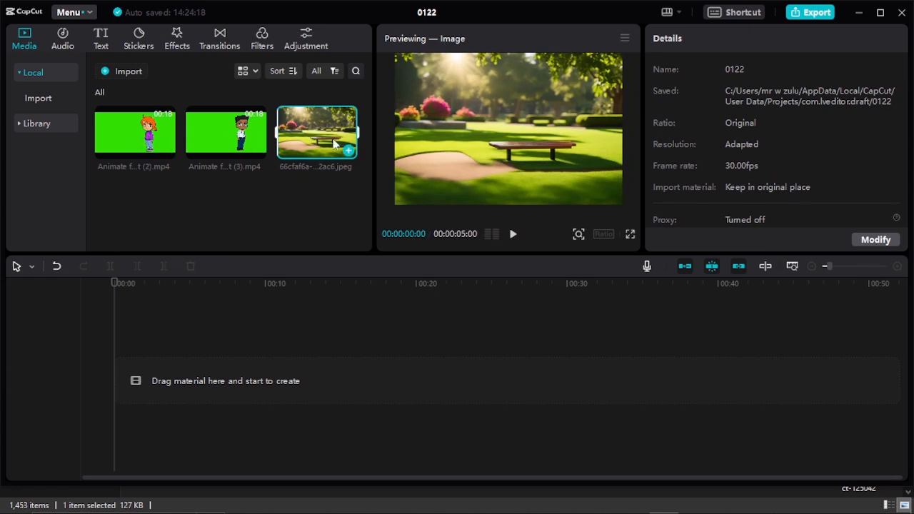
In CapCut, stack the girl's green-screen clip above the park image on the timeline and extend the image to the clip's length
drag(322, 132, 112, 390)
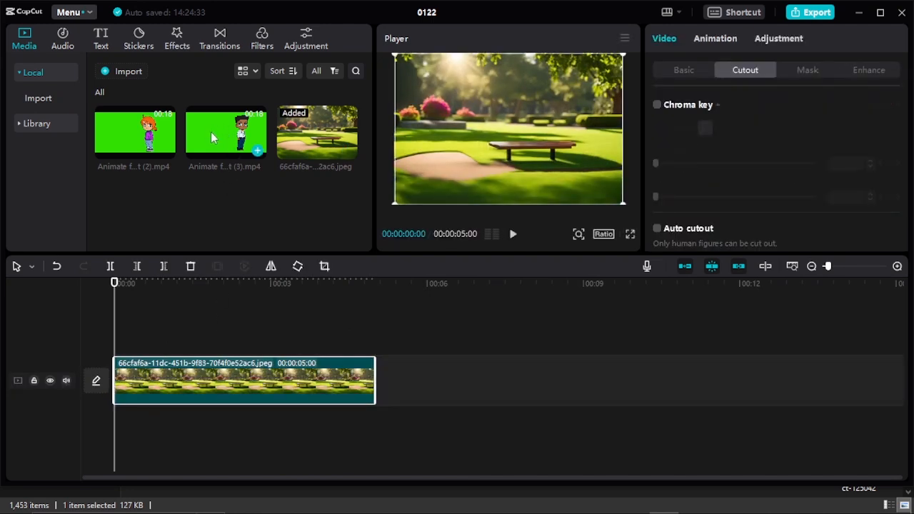
click(156, 144)
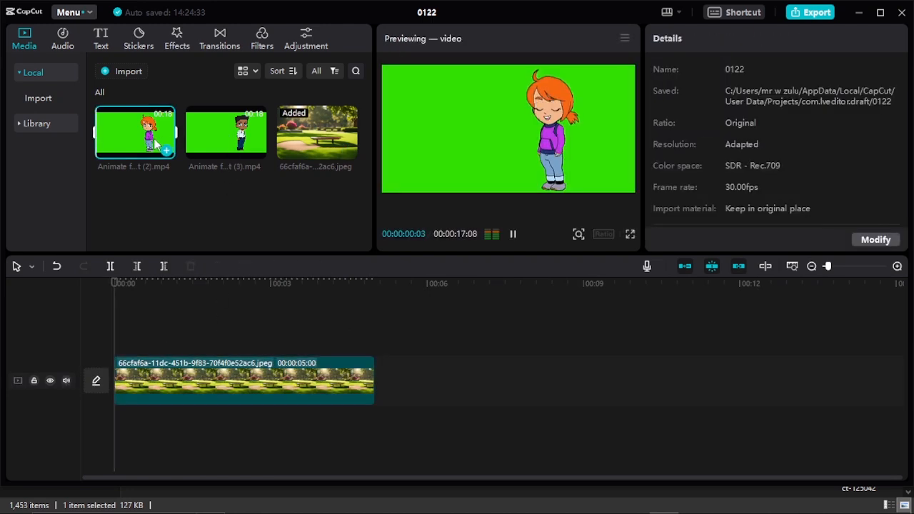
key(space)
drag(155, 143, 115, 339)
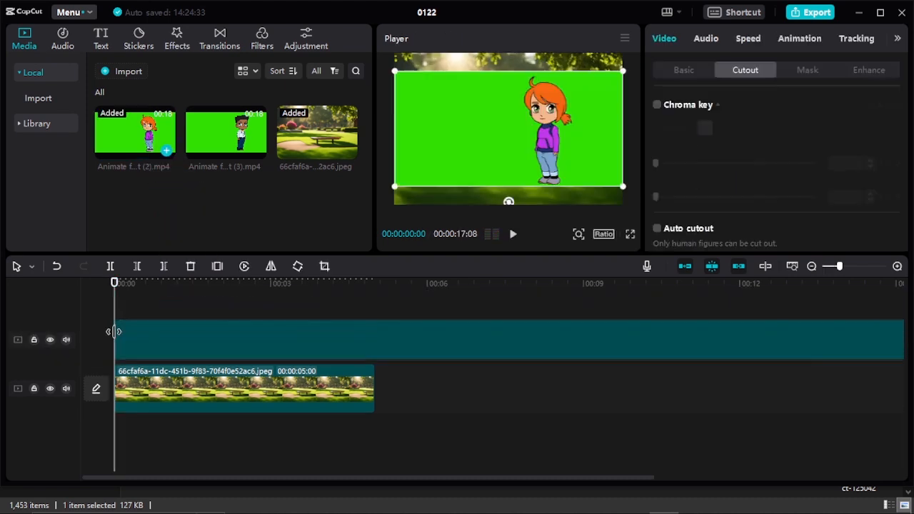
mouse_move(841, 266)
mouse_down()
mouse_move(869, 275)
mouse_move(832, 272)
mouse_up()
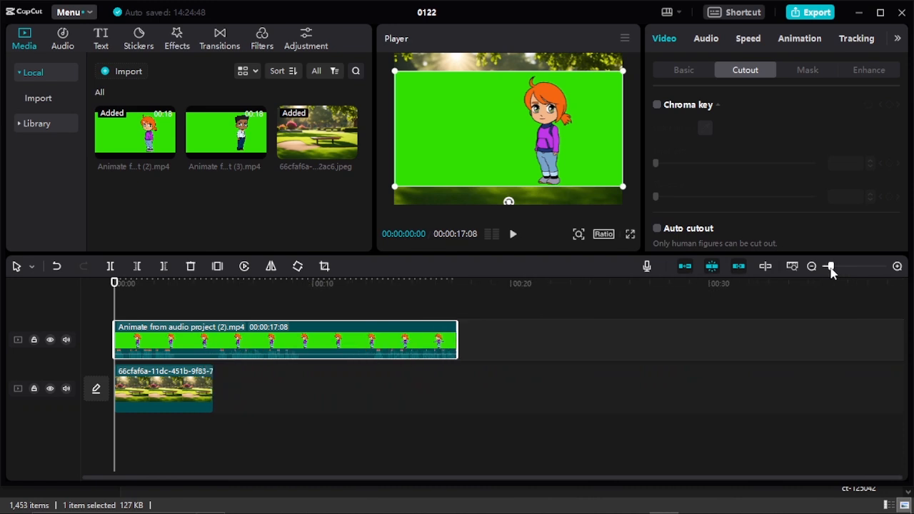
drag(214, 386, 455, 404)
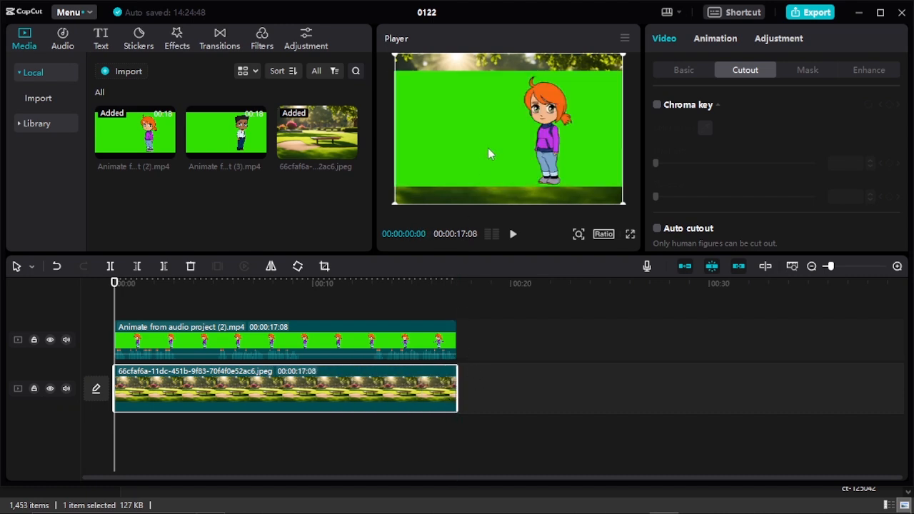
Remove the green background from the girl's clip with Chroma key, using strength 32 and shadow 30
click(361, 340)
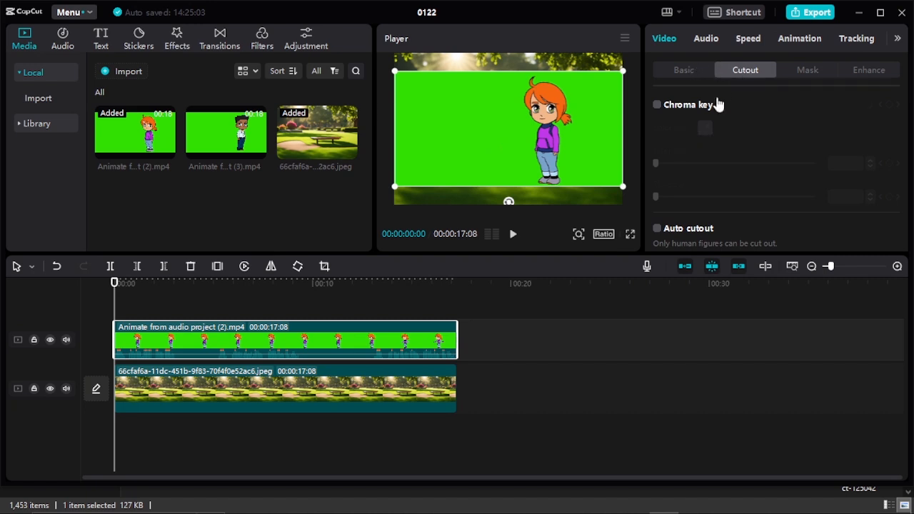
click(657, 106)
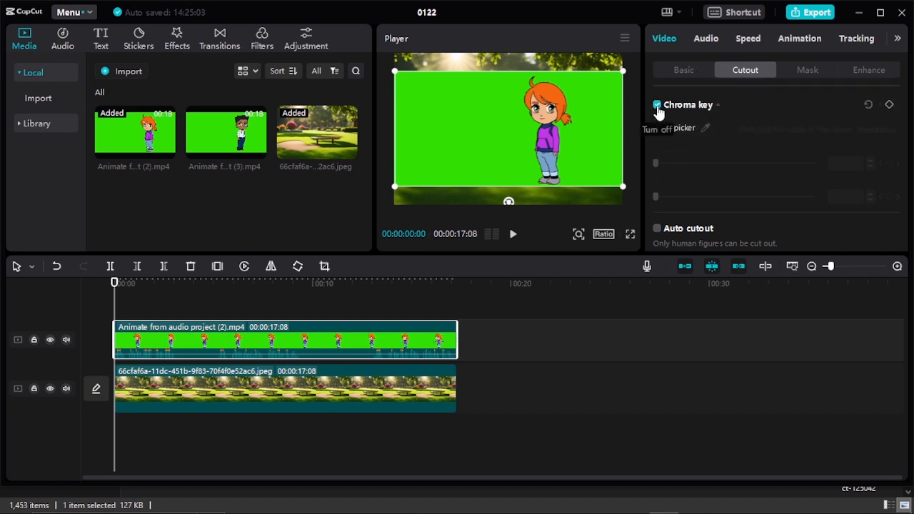
click(706, 129)
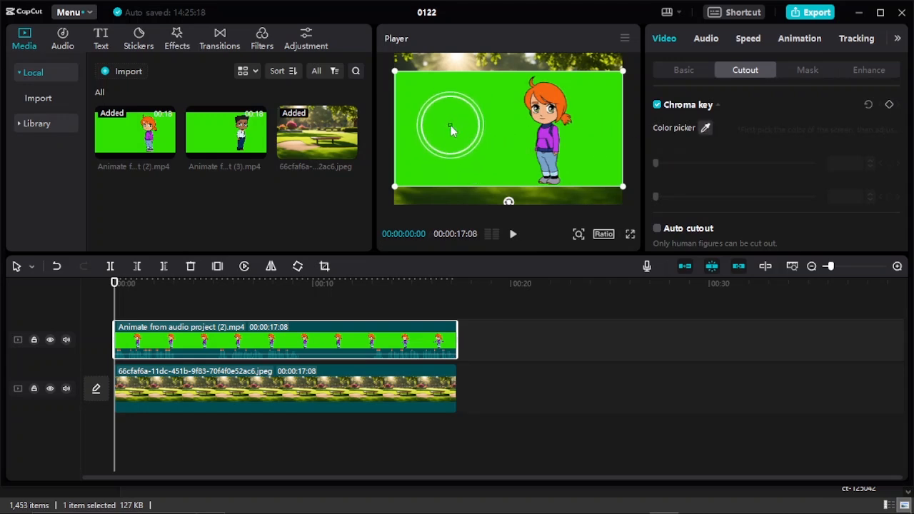
click(451, 125)
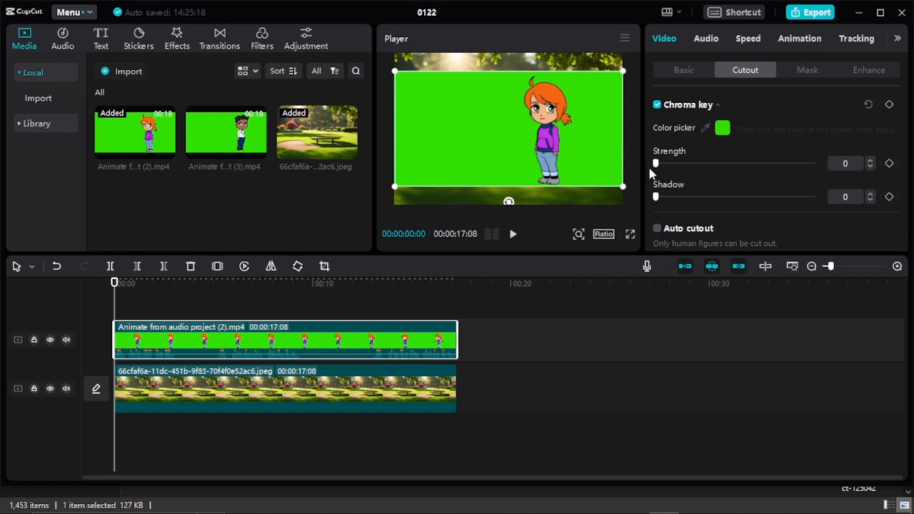
mouse_move(658, 169)
mouse_down()
mouse_move(679, 167)
mouse_move(672, 169)
mouse_up()
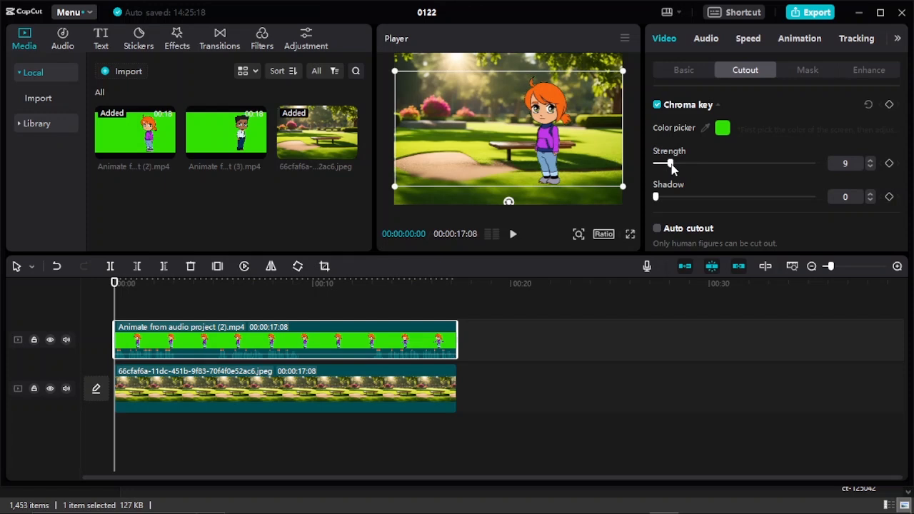
drag(659, 198, 671, 203)
drag(669, 170, 708, 170)
drag(681, 201, 702, 199)
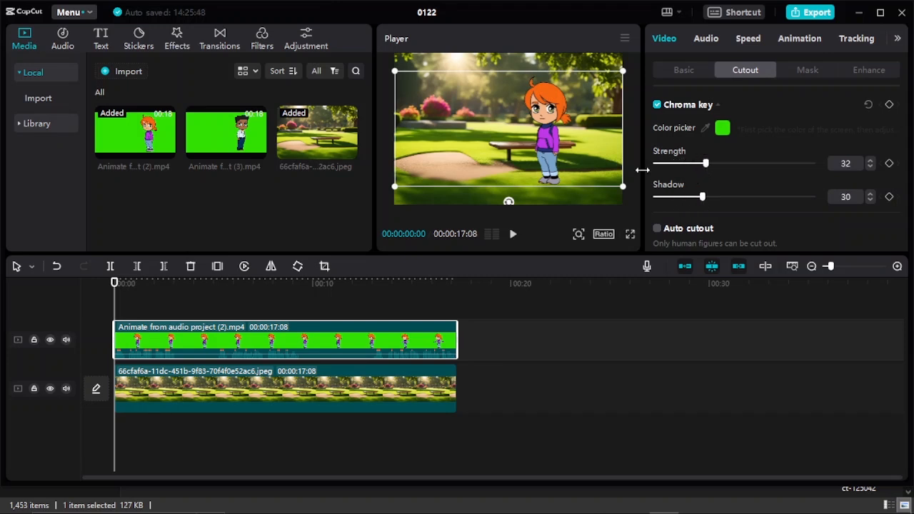
Move the girl down and to the right in the park scene and enlarge her slightly
drag(539, 130, 565, 157)
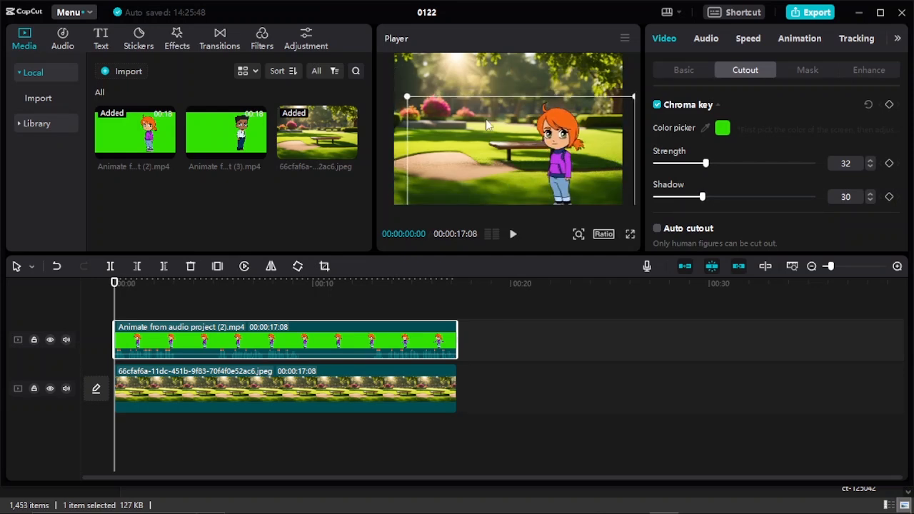
drag(407, 95, 394, 90)
click(543, 343)
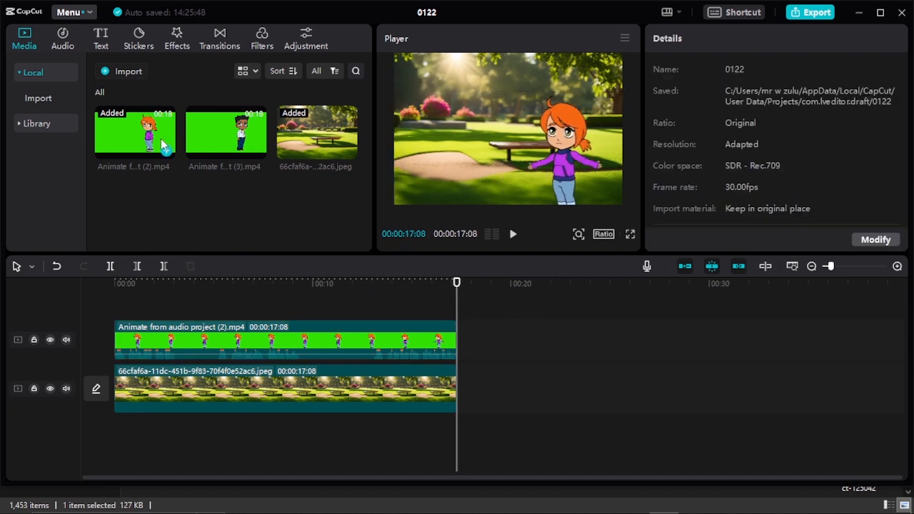
Add the boy's clip on a track above the girl's and key out its green with strength 20 and some shadow
drag(255, 150, 110, 294)
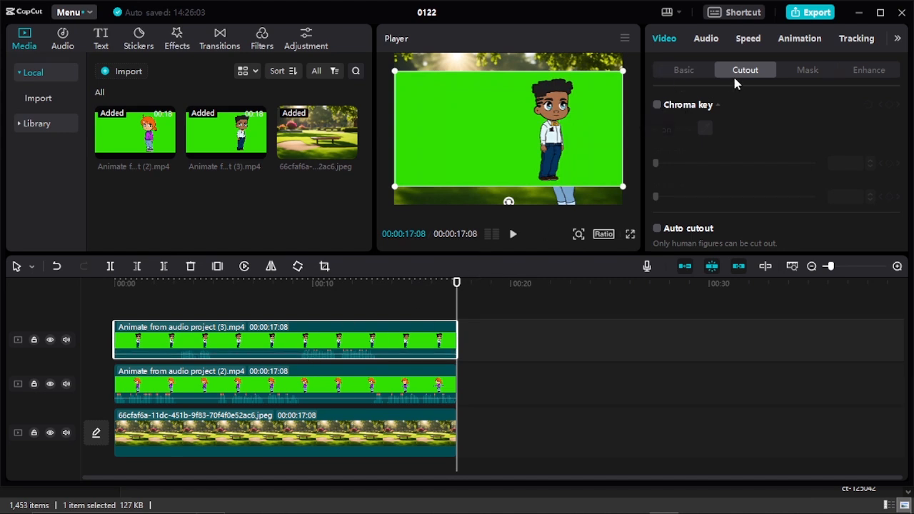
click(657, 105)
click(706, 130)
click(584, 145)
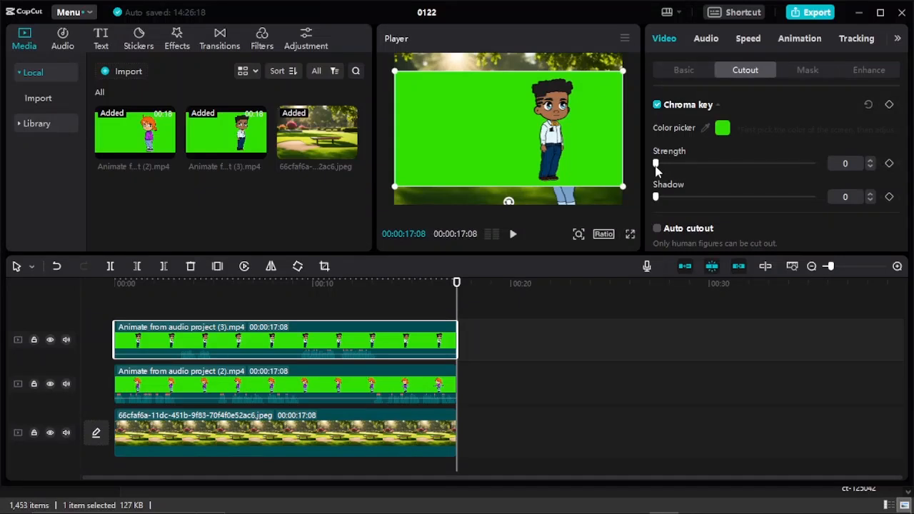
drag(657, 169, 679, 175)
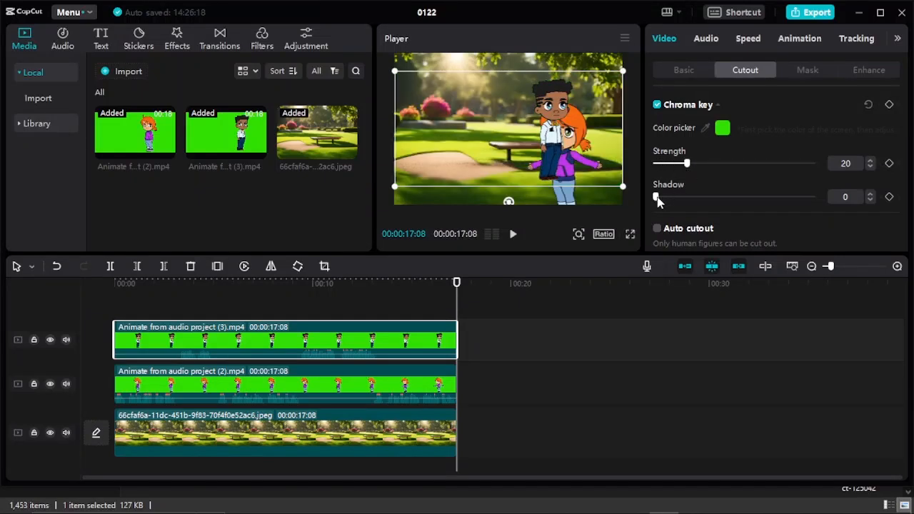
drag(672, 201, 679, 201)
Move the boy down and to the left of the girl in the park scene, and select the girl's clip
drag(556, 141, 471, 167)
click(555, 141)
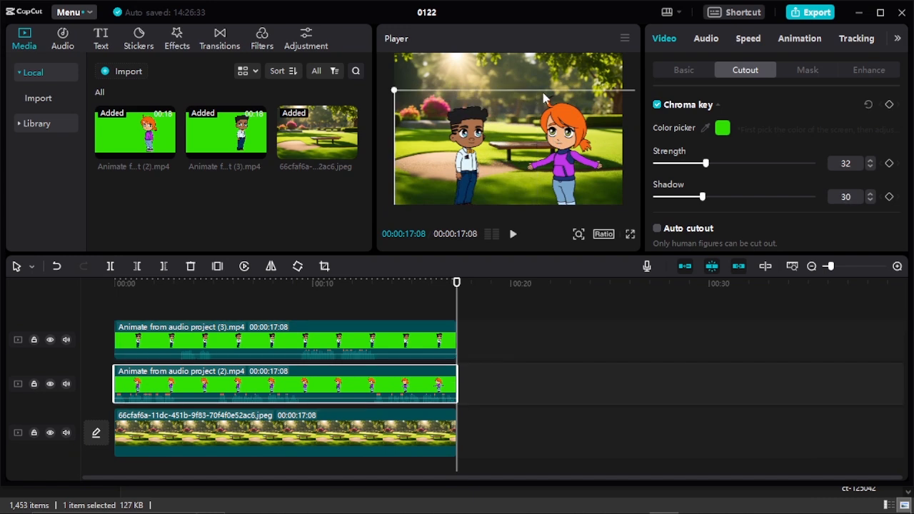
Enlarge the boy and the girl in the park scene, moving the boy up and the girl up and to the left
mouse_move(466, 148)
mouse_down()
mouse_move(483, 161)
mouse_move(465, 151)
mouse_up()
click(572, 152)
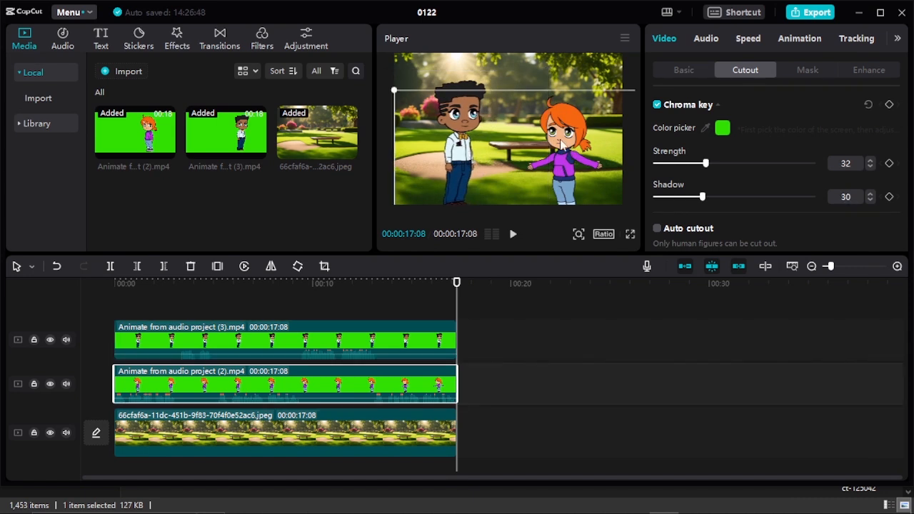
drag(390, 80, 378, 57)
drag(565, 179, 554, 169)
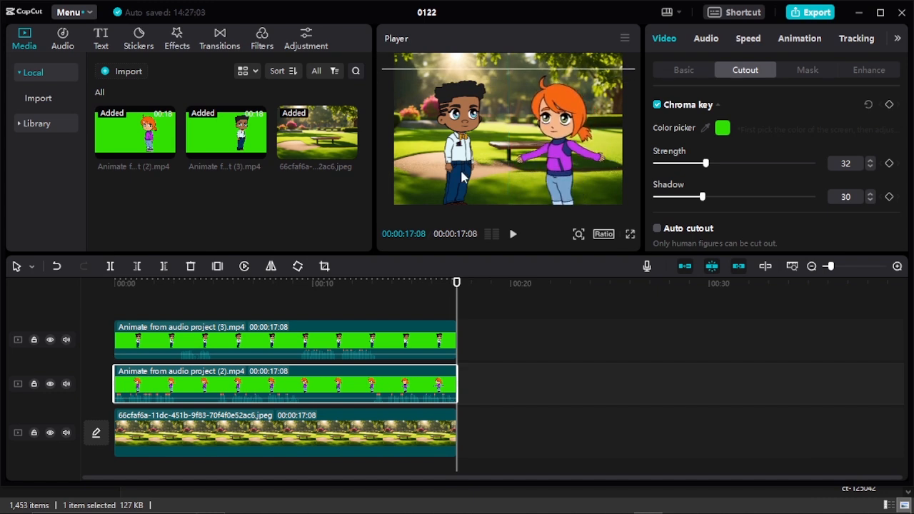
Fine-tune the boy's height beside the girl and play the assembled park scene from the start to check it
drag(460, 172, 461, 159)
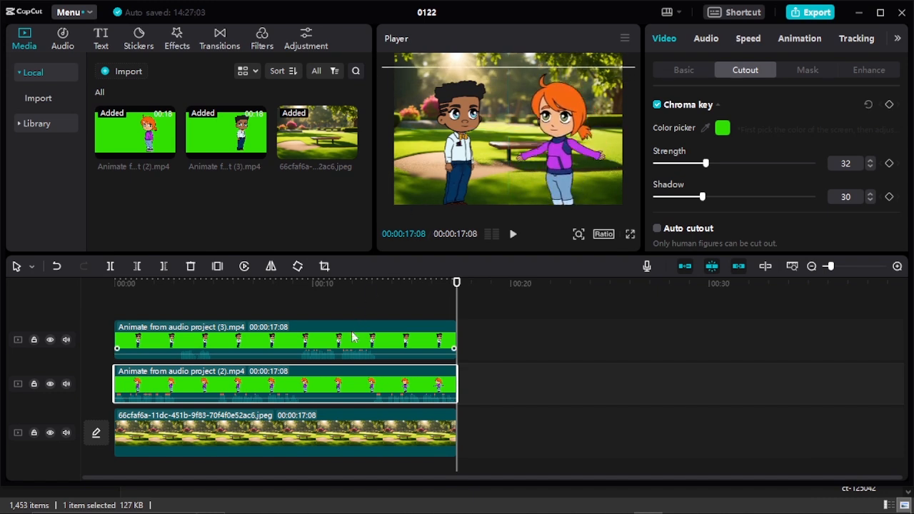
click(372, 341)
click(552, 323)
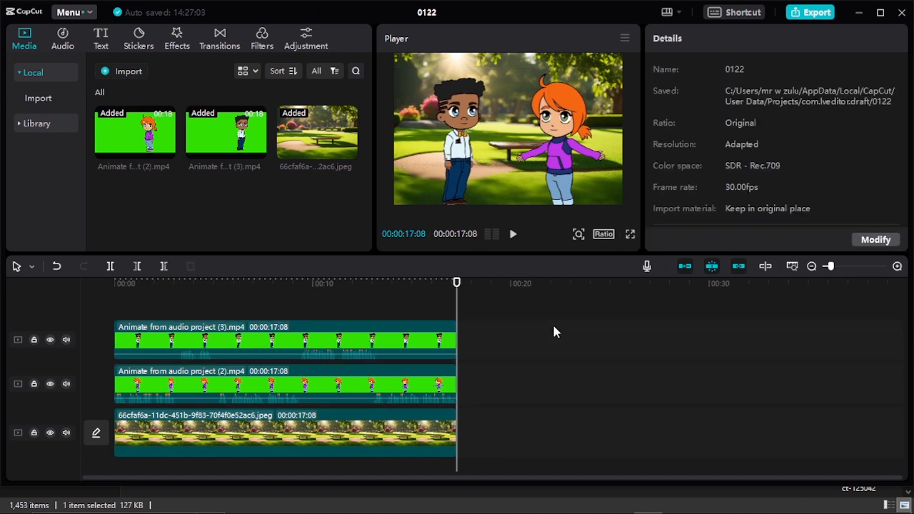
click(461, 180)
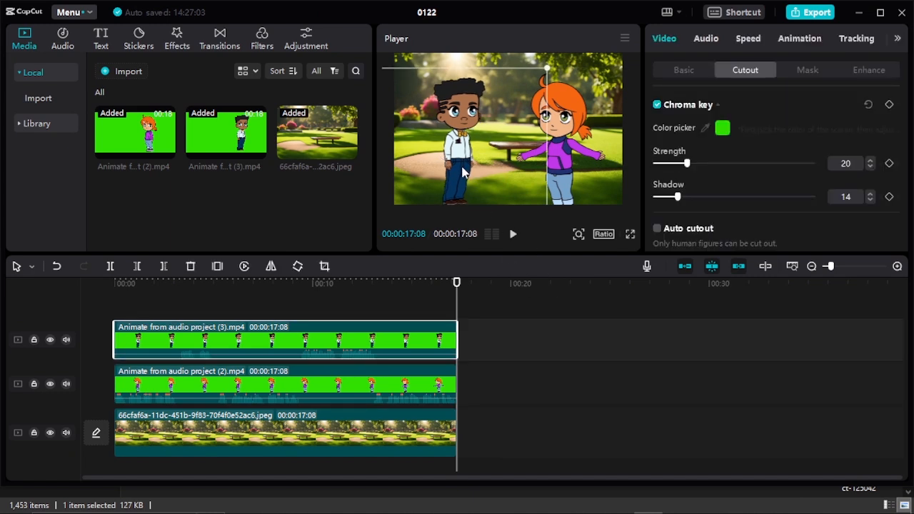
click(513, 234)
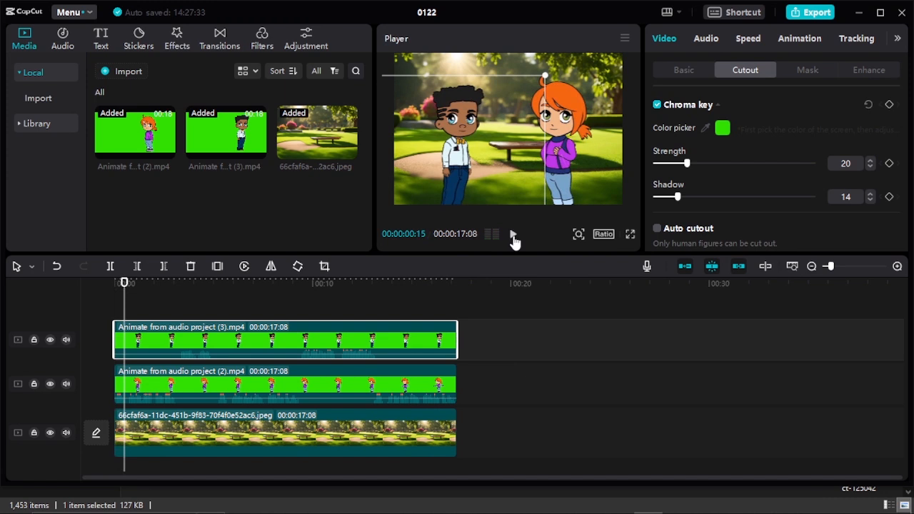
click(575, 332)
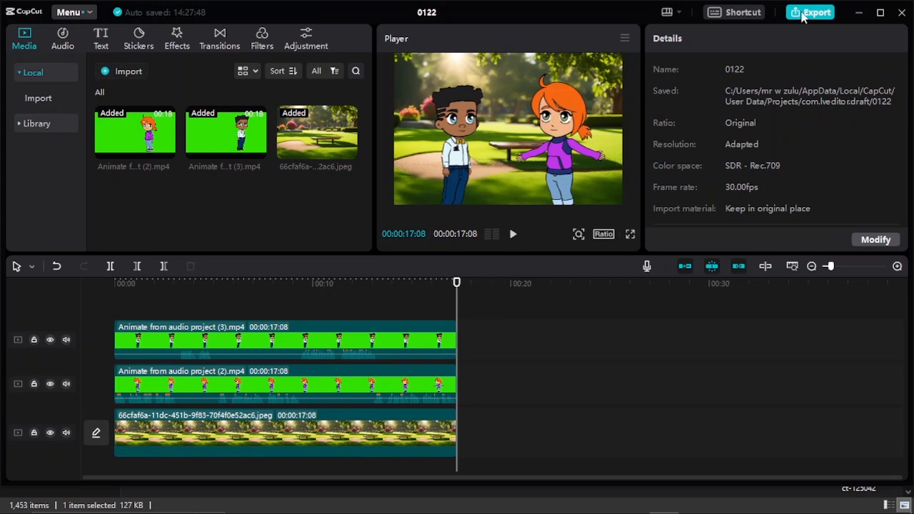
Export the video with the title "ALEX ABD EMMA" as a 1080P mp4 at 30fps
click(807, 13)
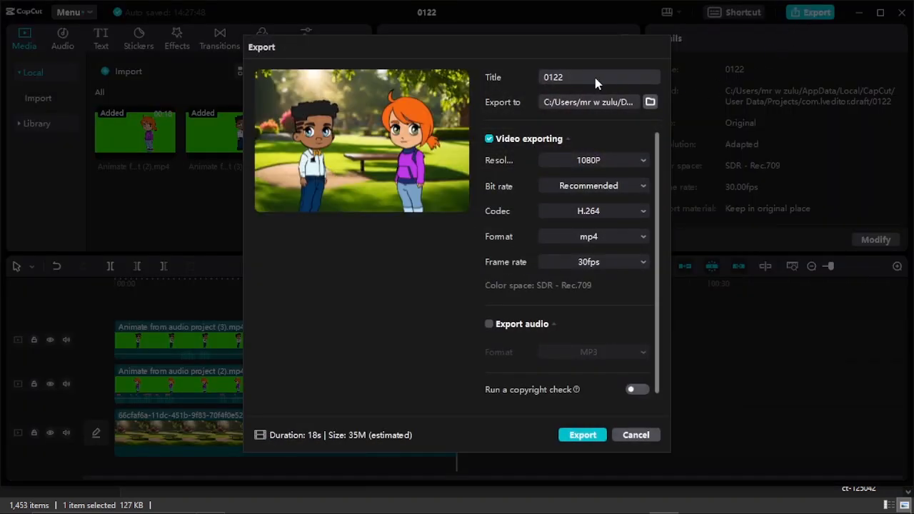
drag(570, 74, 548, 78)
text(ALEX ABD EMMA)
click(583, 436)
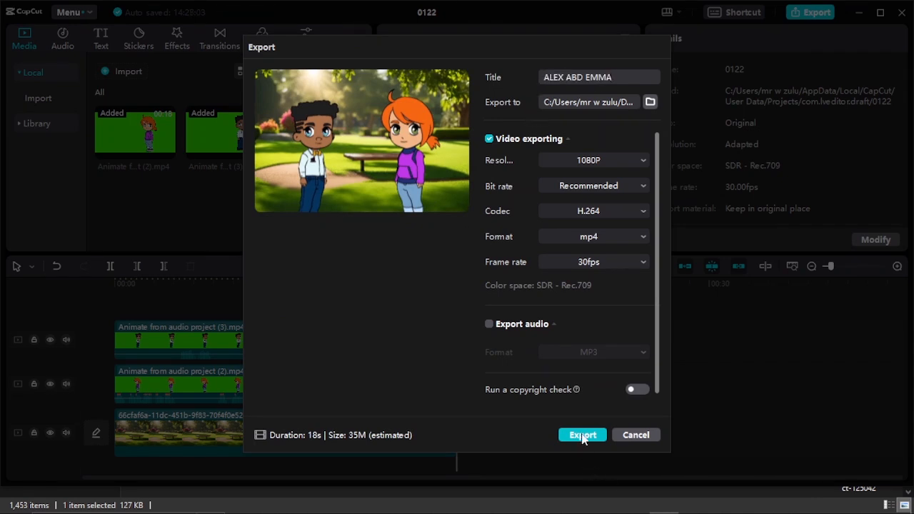